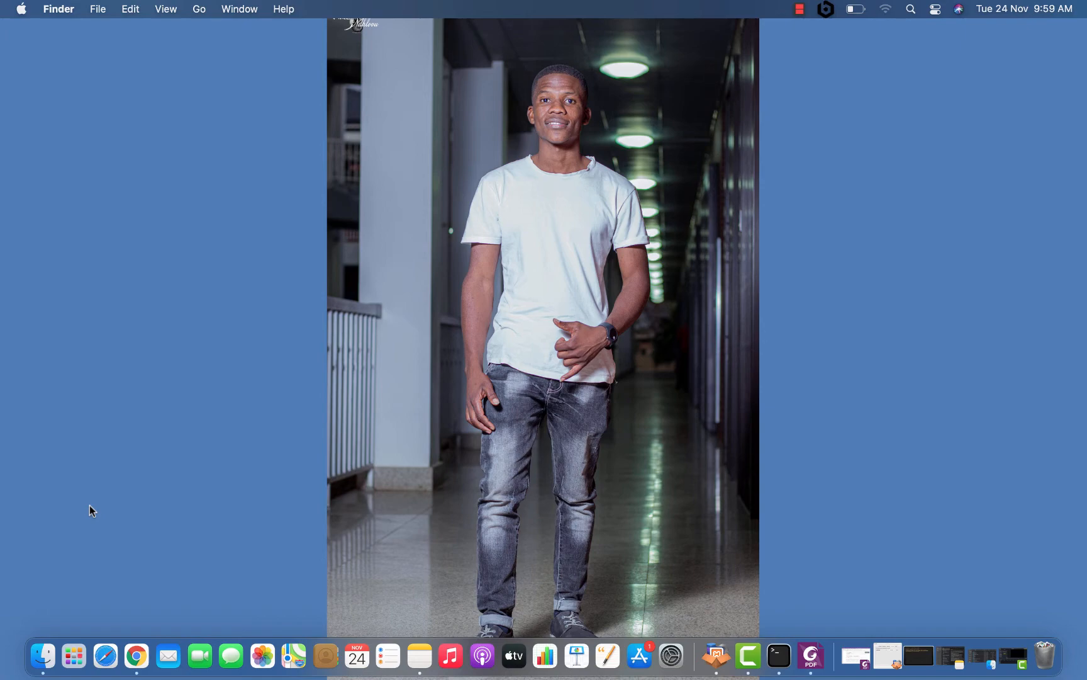
Step: Open a Finder window and go from Documents up to Users, into the user's home folder
{"action": "left_click", "coordinate": [43, 655]}
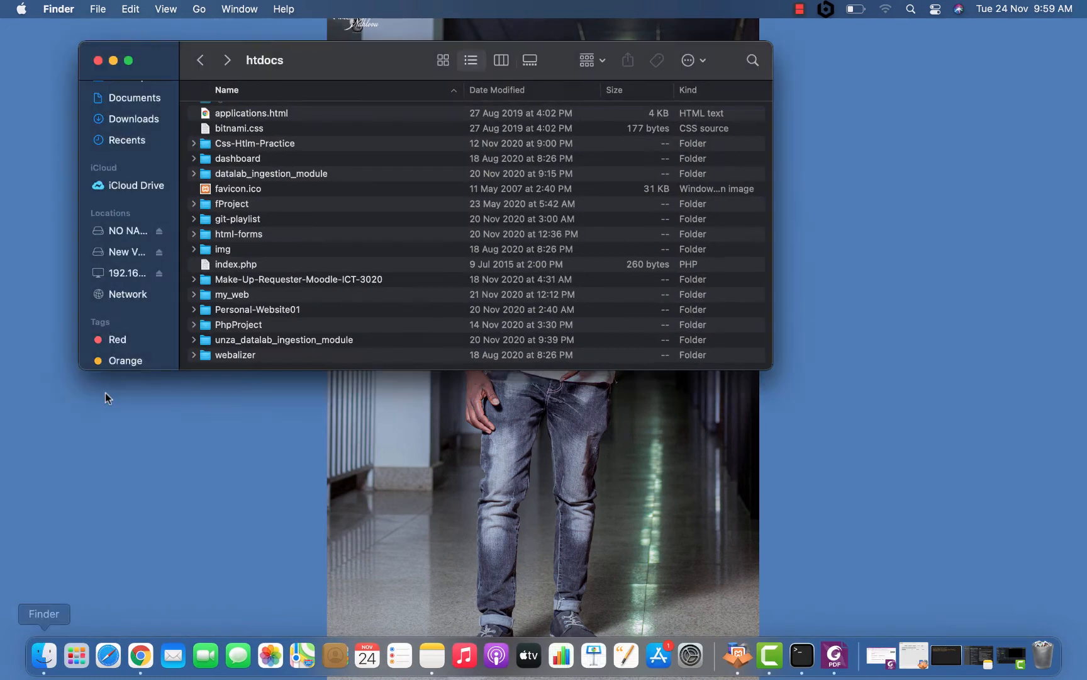
{"action": "left_click", "coordinate": [134, 99]}
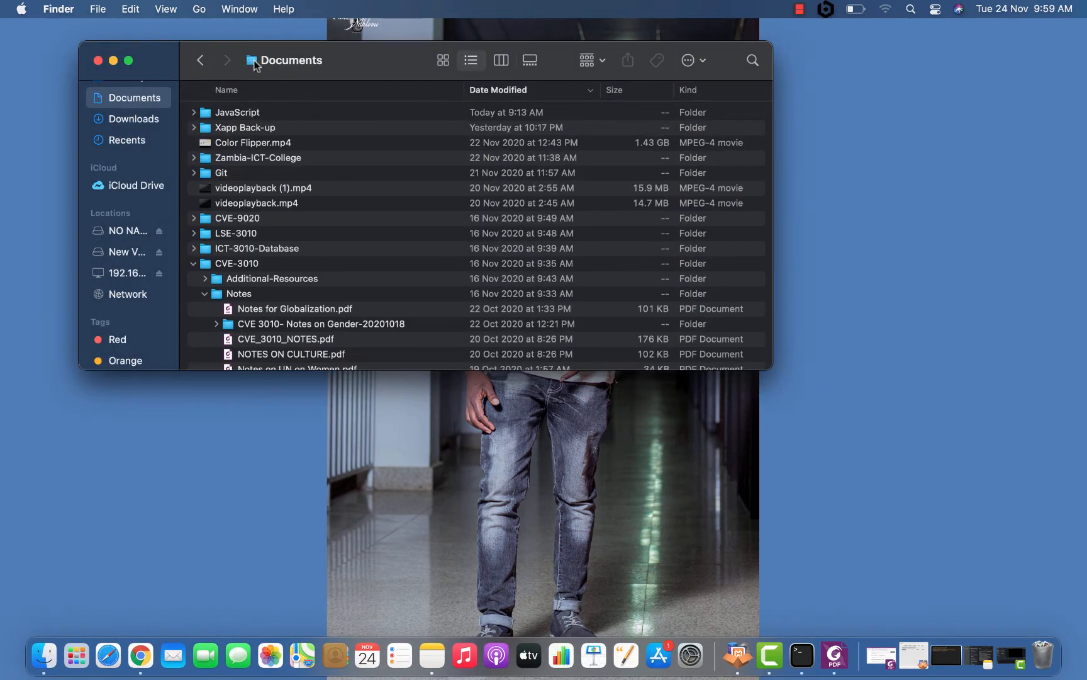
{"action": "right_click", "coordinate": [254, 61]}
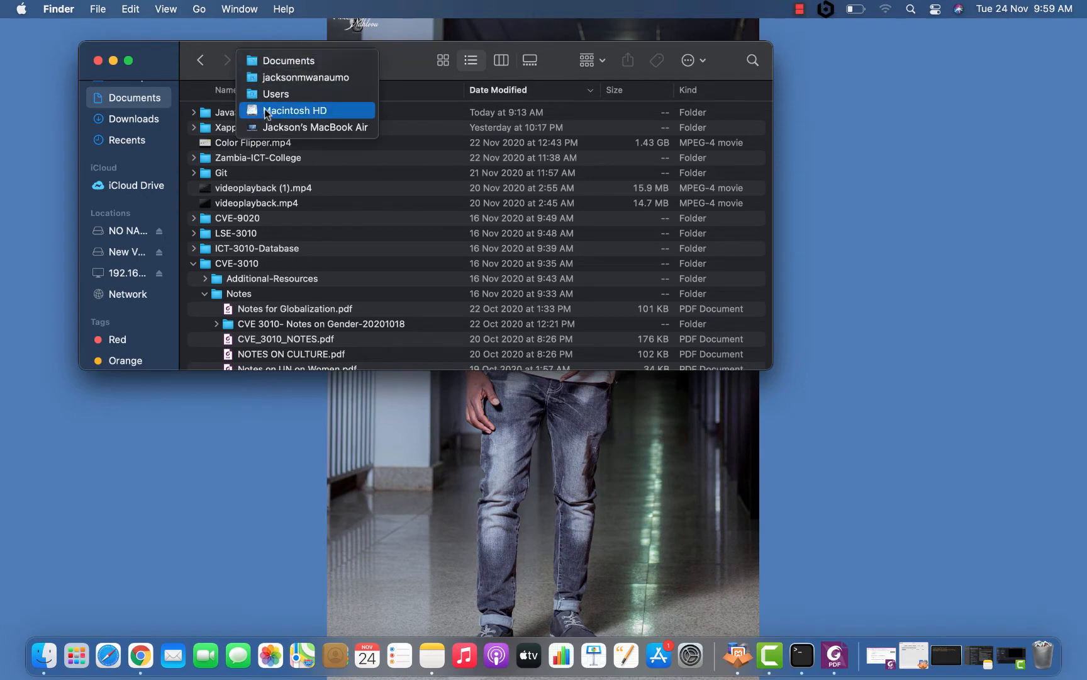
{"action": "left_click", "coordinate": [265, 94]}
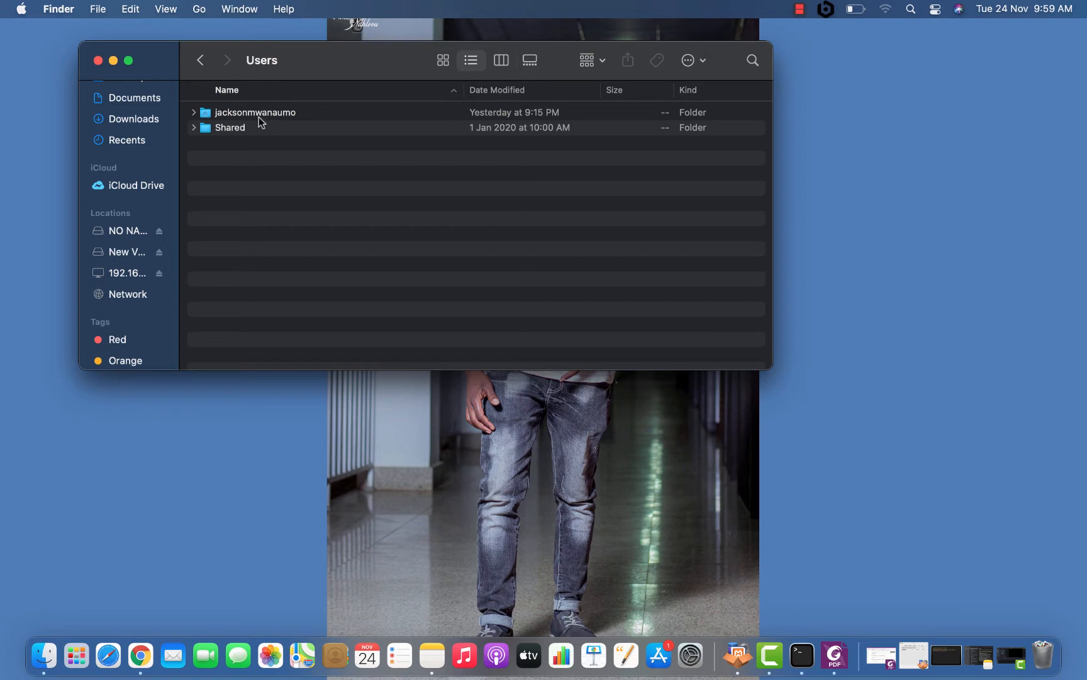
{"action": "left_click", "coordinate": [252, 118]}
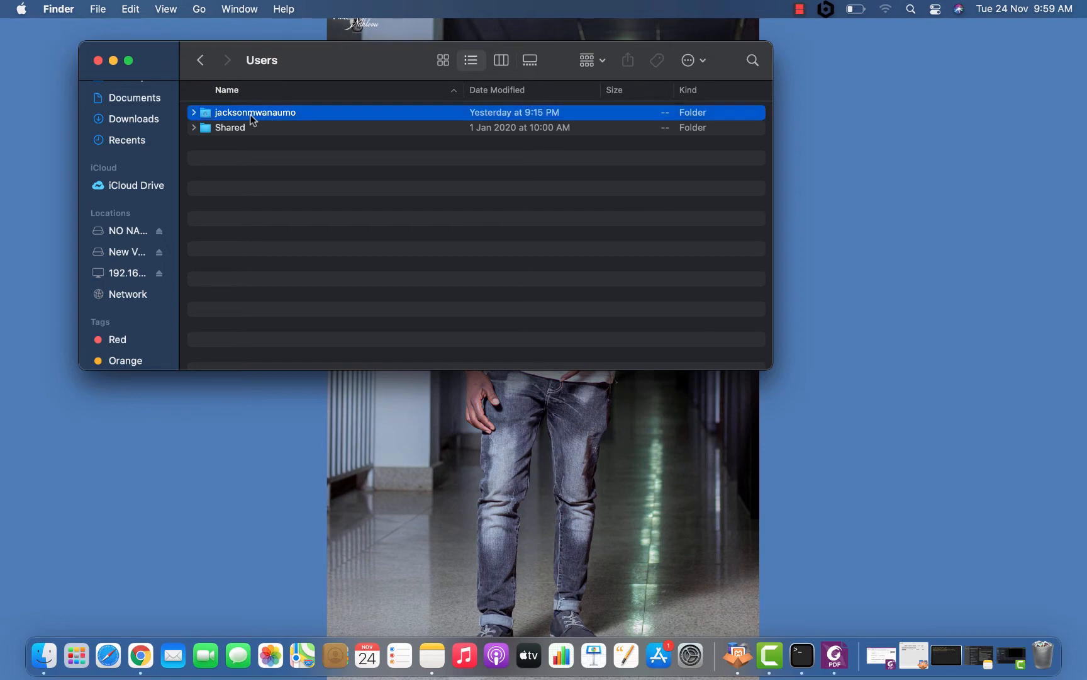
{"action": "double_click", "coordinate": [279, 117]}
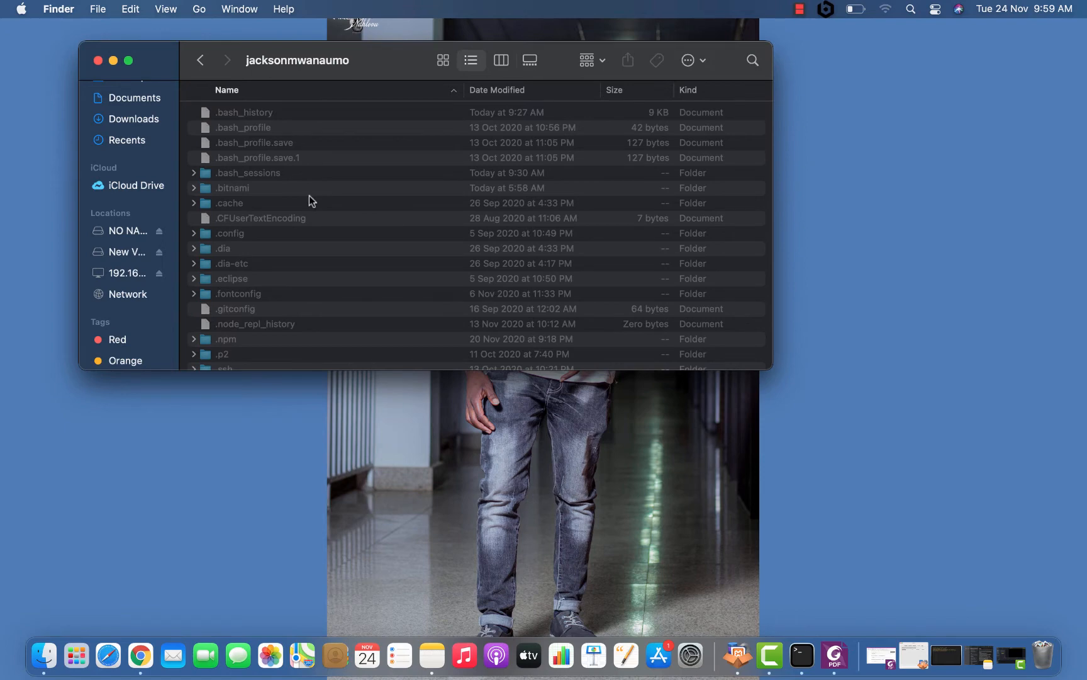
Step: Look through the home folder's contents, including its hidden files and folders
{"action": "scroll", "coordinate": [309, 195], "scroll_direction": "down", "scroll_amount": 15}
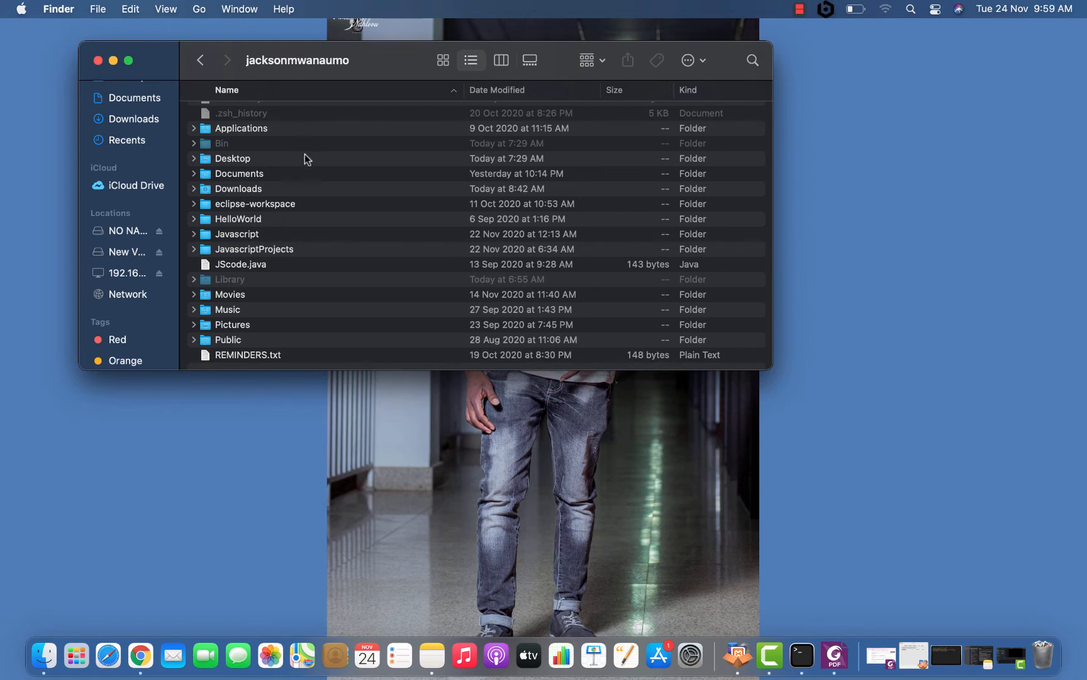
{"action": "scroll", "coordinate": [305, 154], "scroll_direction": "up", "scroll_amount": 4}
{"action": "scroll", "coordinate": [305, 157], "scroll_direction": "up", "scroll_amount": 10}
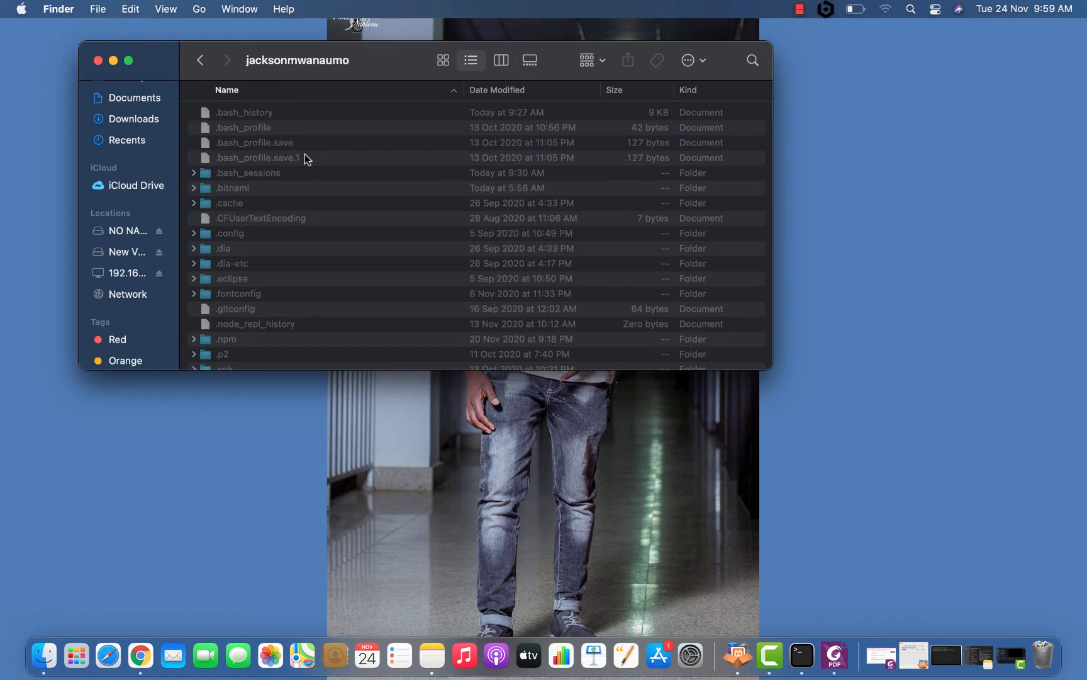
{"action": "scroll", "coordinate": [306, 158], "scroll_direction": "down", "scroll_amount": 3}
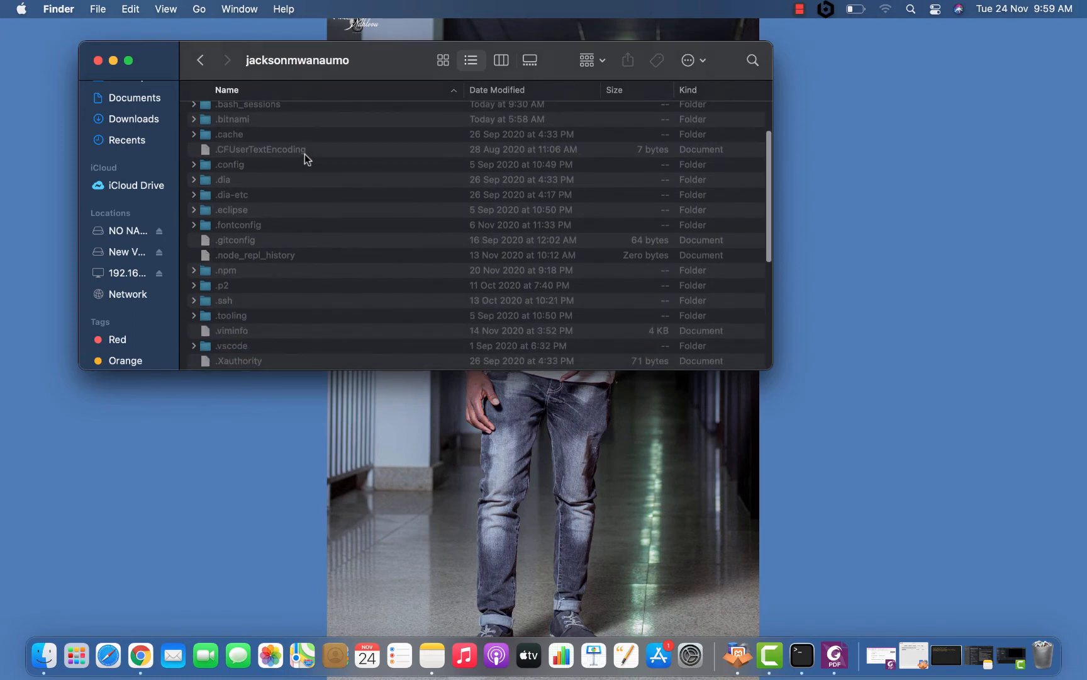
{"action": "scroll", "coordinate": [305, 158], "scroll_direction": "down", "scroll_amount": 10}
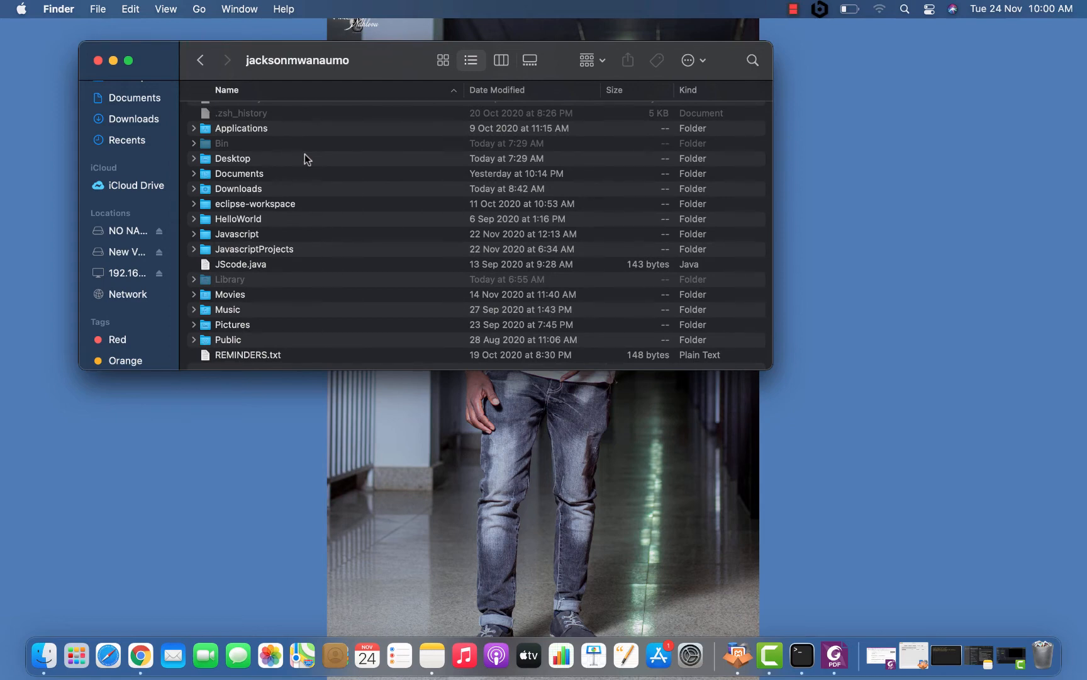
{"action": "scroll", "coordinate": [305, 155], "scroll_direction": "up", "scroll_amount": 5}
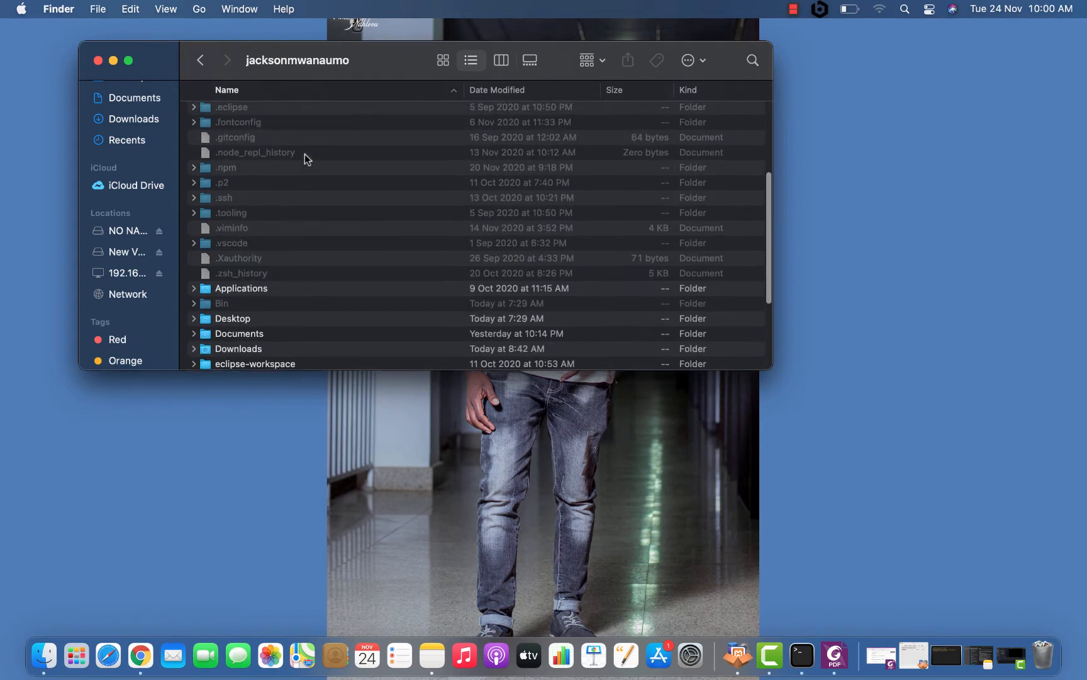
{"action": "scroll", "coordinate": [305, 154], "scroll_direction": "up", "scroll_amount": 4}
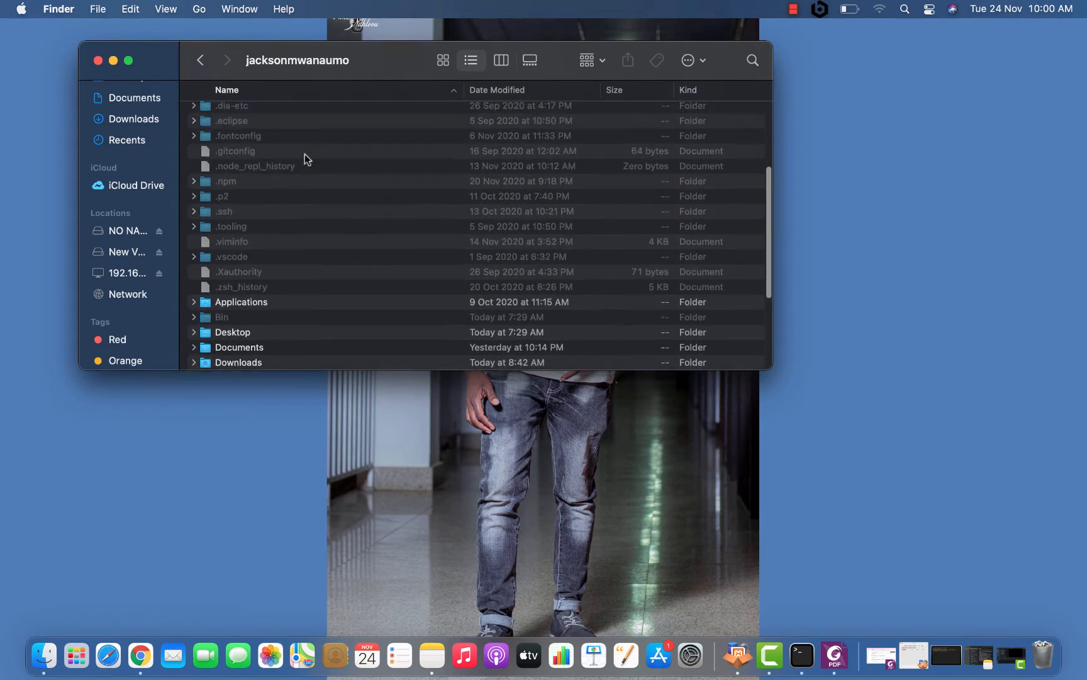
{"action": "scroll", "coordinate": [305, 154], "scroll_direction": "up", "scroll_amount": 3}
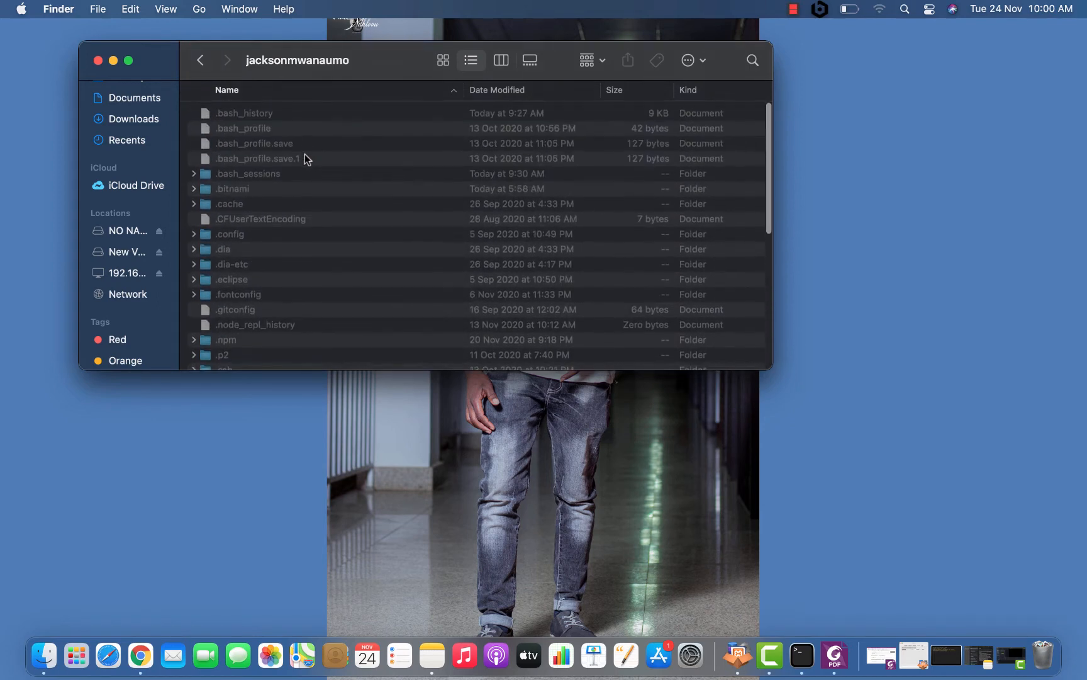
Step: Open the stackman folder inside the hidden .bitnami folder, with helpers collapsed and machines expanded
{"action": "double_click", "coordinate": [233, 190]}
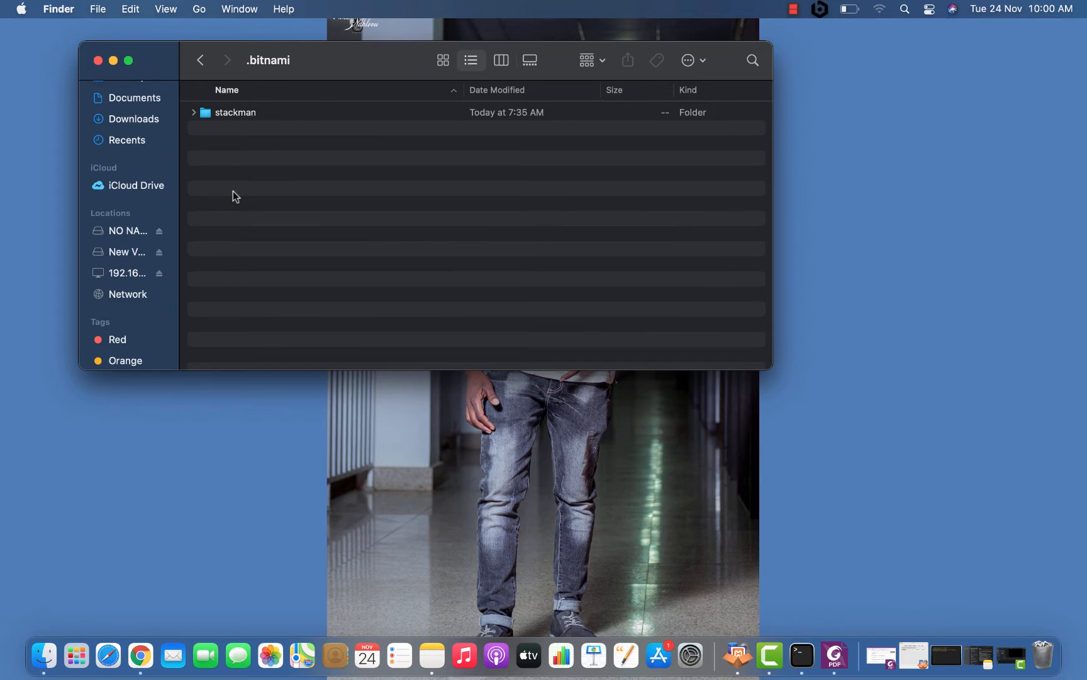
{"action": "double_click", "coordinate": [211, 114]}
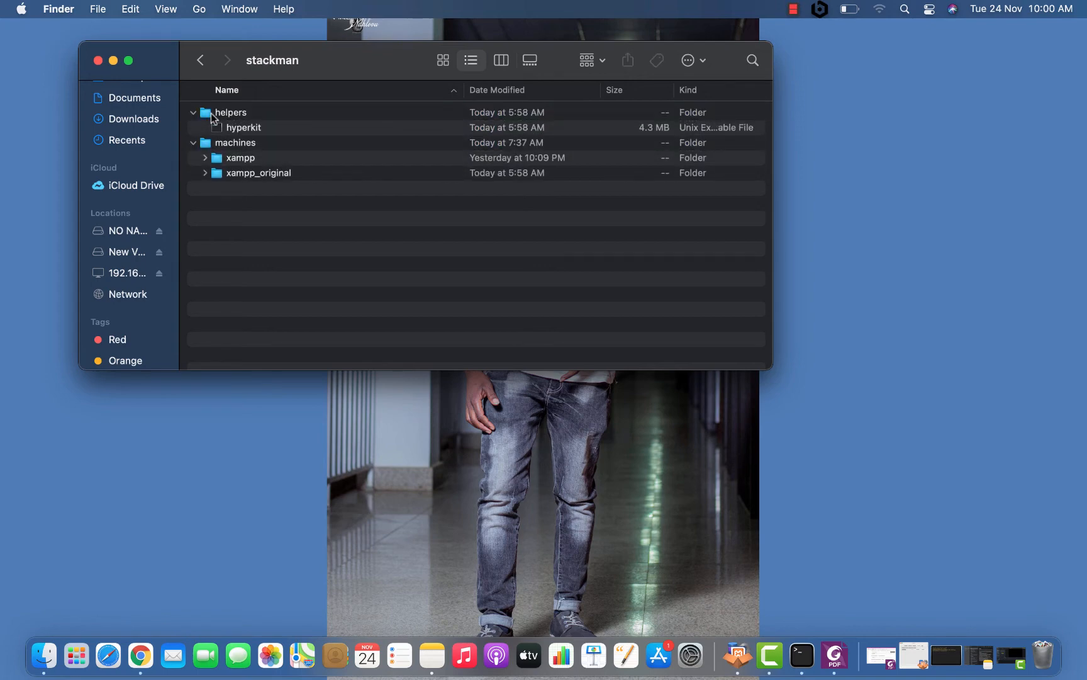
{"action": "left_click", "coordinate": [194, 112]}
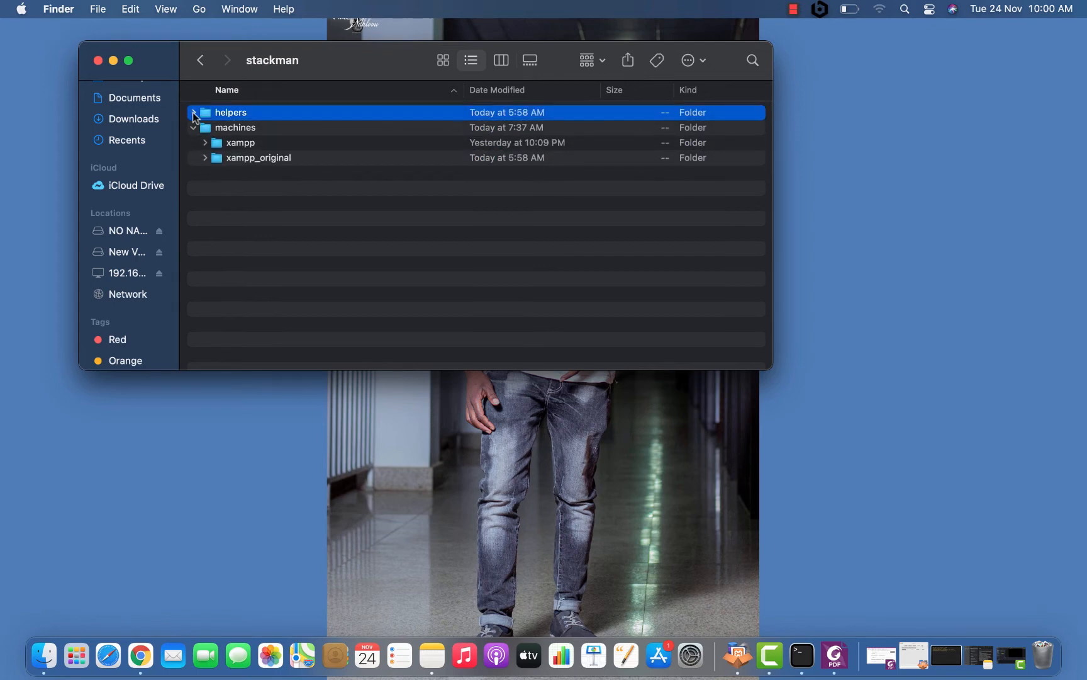
{"action": "left_click", "coordinate": [194, 129]}
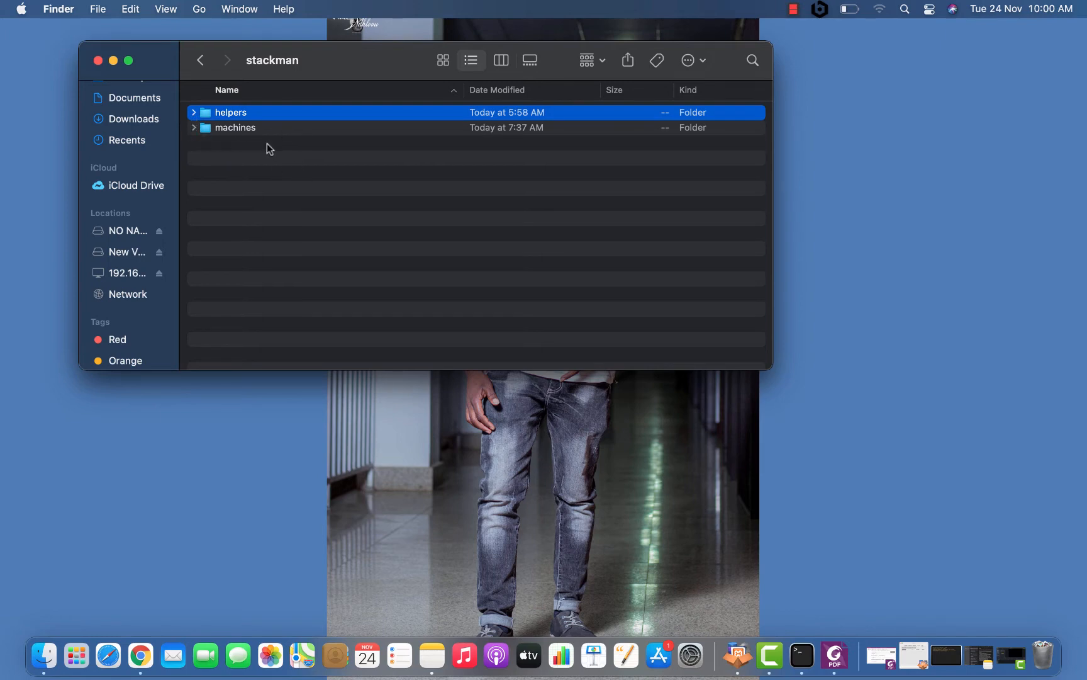
{"action": "left_click", "coordinate": [199, 128]}
{"action": "left_click", "coordinate": [193, 127]}
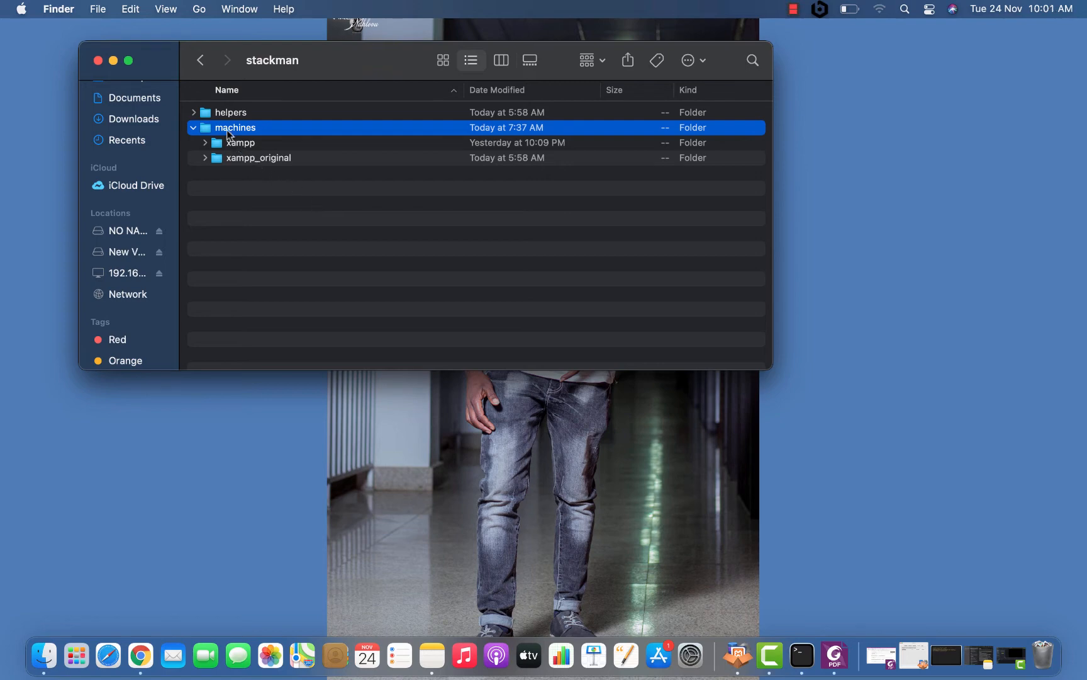
Step: Copy the xampp folder inside machines
{"action": "left_click", "coordinate": [239, 144]}
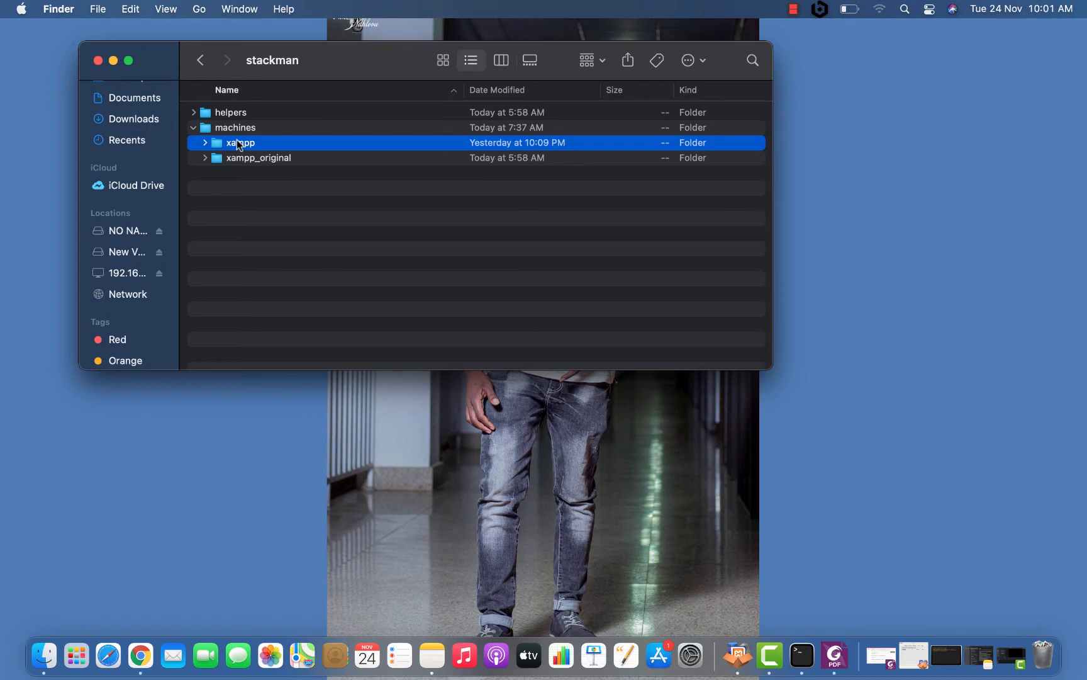
{"action": "right_click", "coordinate": [260, 147]}
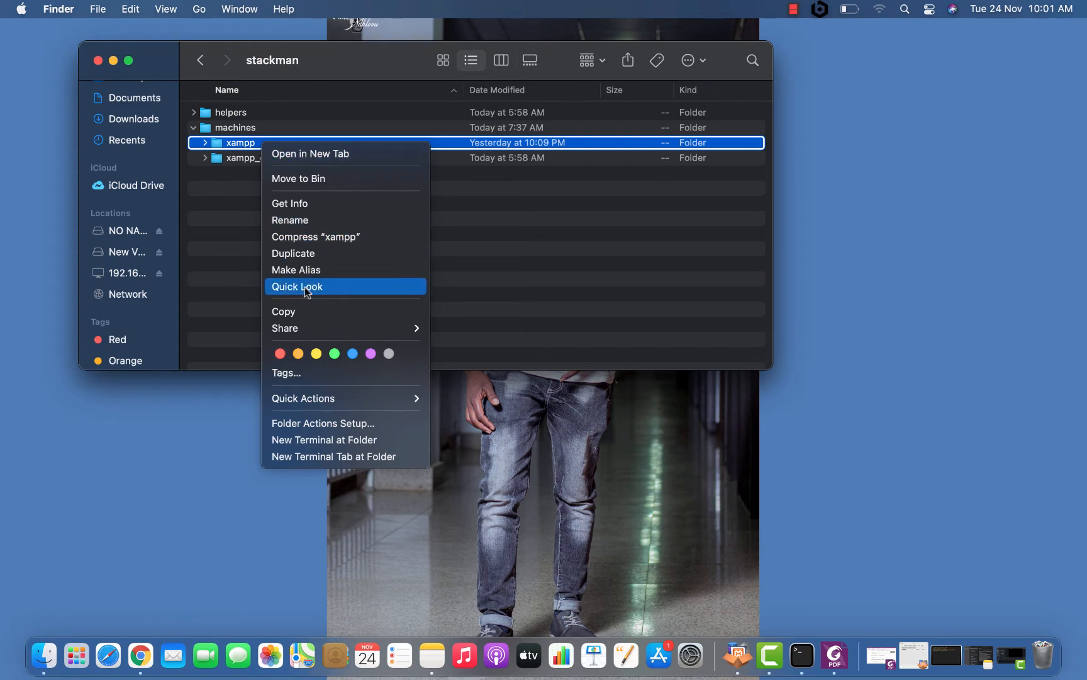
{"action": "left_click", "coordinate": [294, 313]}
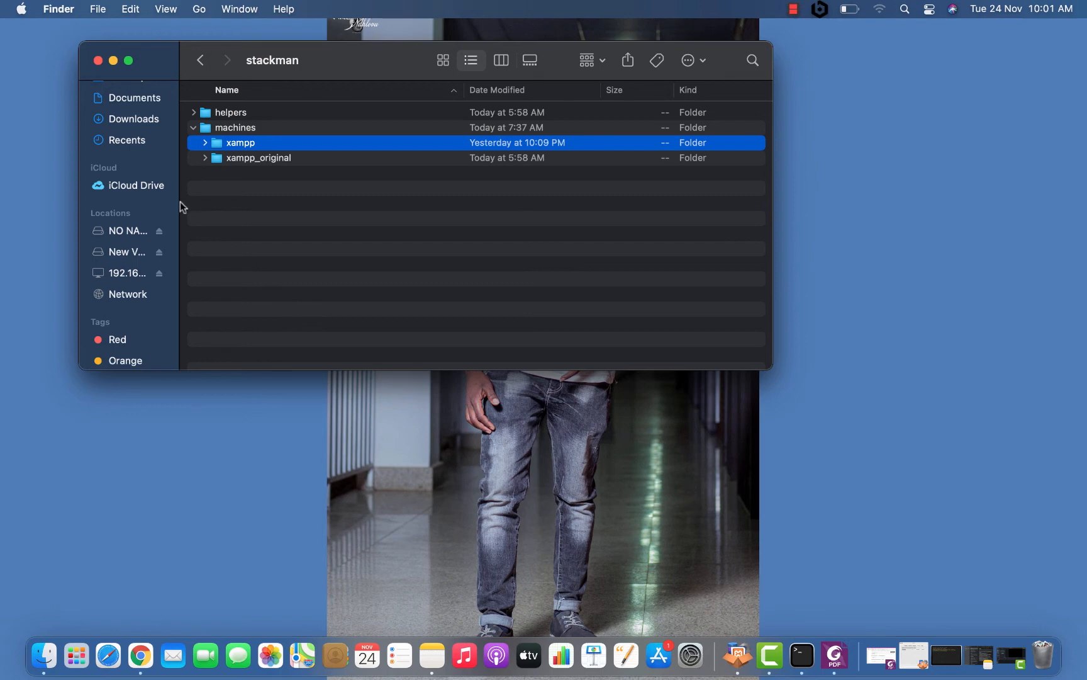
Step: Open the Xapp Back-up folder in Documents and inspect the contents of its stackman and machines folders
{"action": "scroll", "coordinate": [153, 181], "scroll_direction": "up", "scroll_amount": 3}
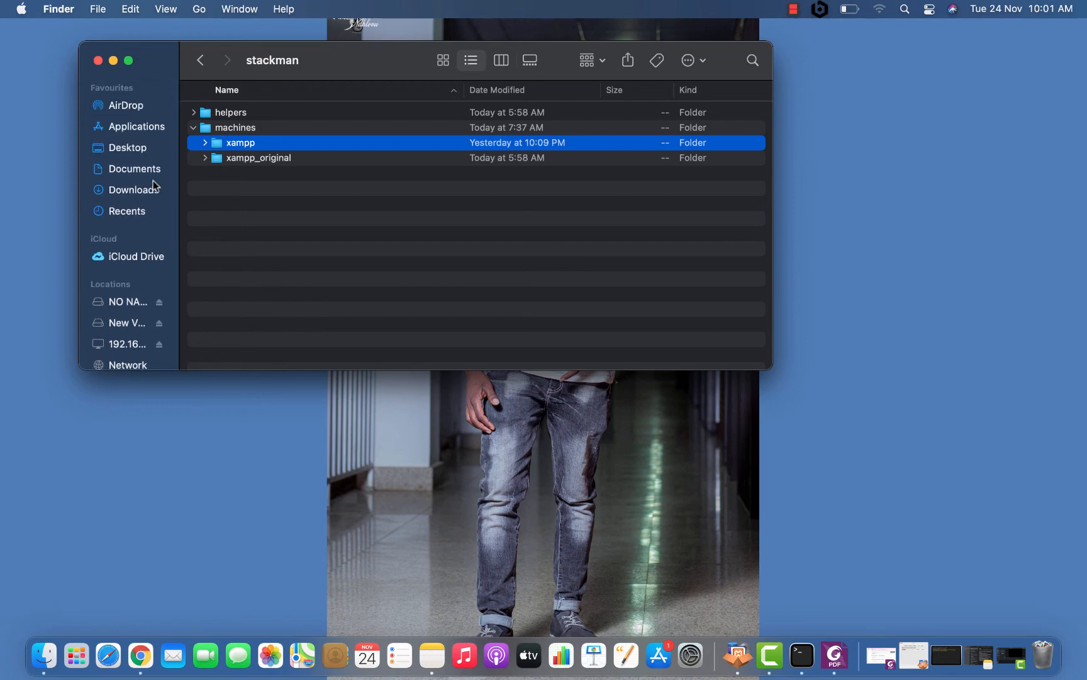
{"action": "left_click", "coordinate": [144, 172]}
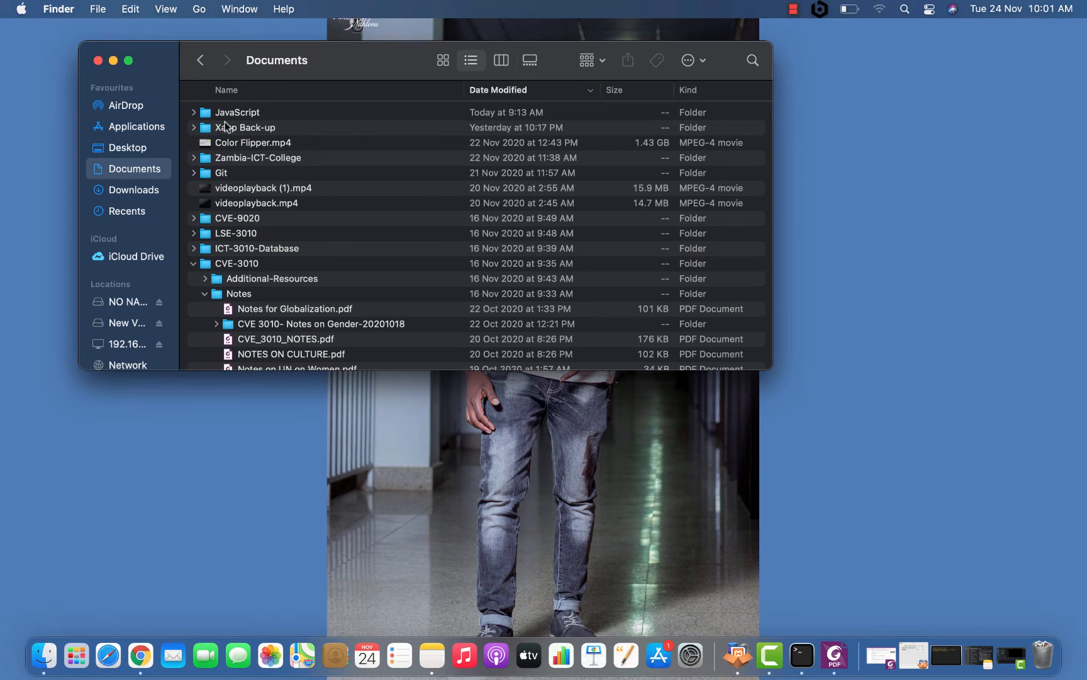
{"action": "double_click", "coordinate": [284, 129]}
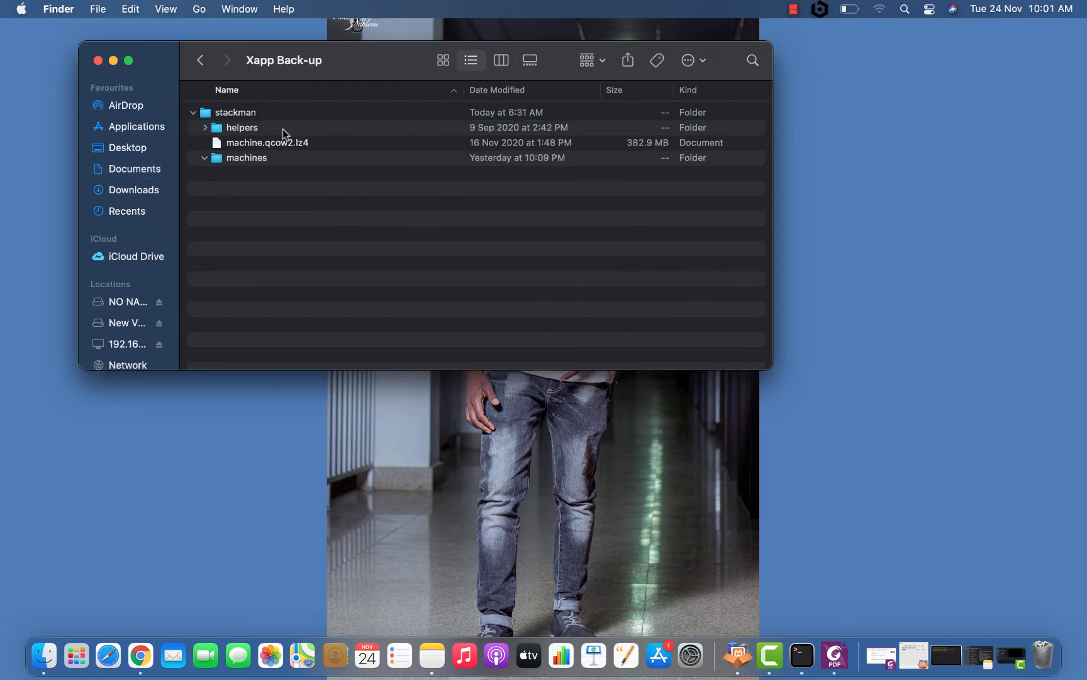
{"action": "left_click", "coordinate": [200, 118]}
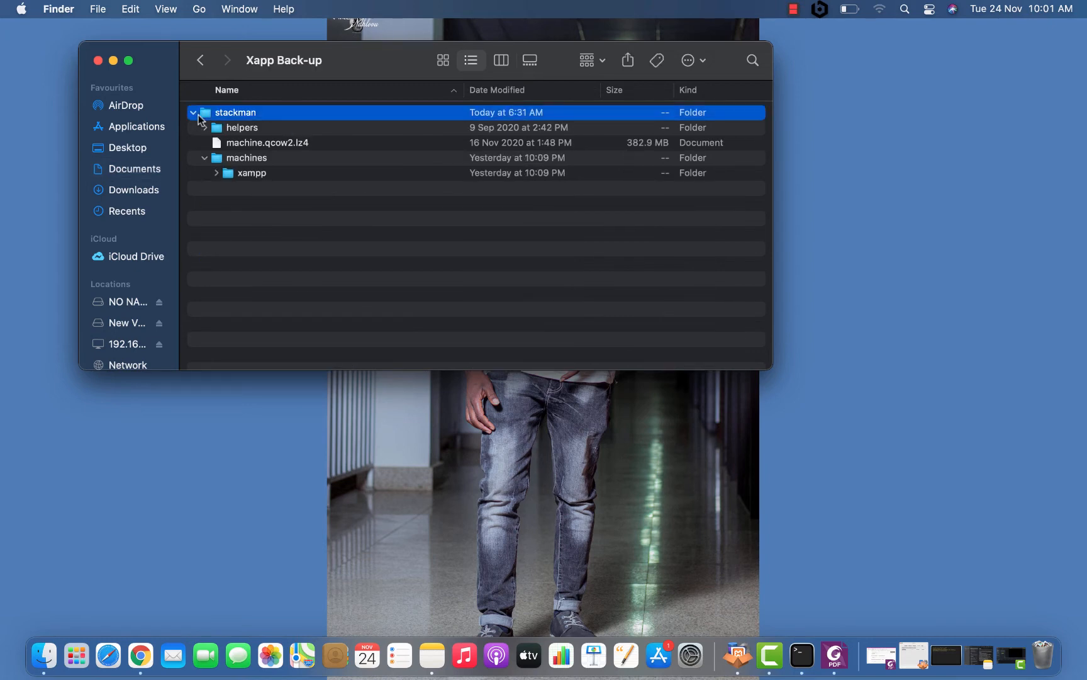
{"action": "left_click", "coordinate": [195, 113]}
{"action": "left_click", "coordinate": [192, 115]}
{"action": "left_click", "coordinate": [205, 159]}
{"action": "left_click", "coordinate": [205, 159]}
Step: Switch to Chrome to view the SourceForge XAMPP 7.4.12 files page for Mac OS X, and minimise the browser and Finder windows
{"action": "left_click", "coordinate": [140, 657]}
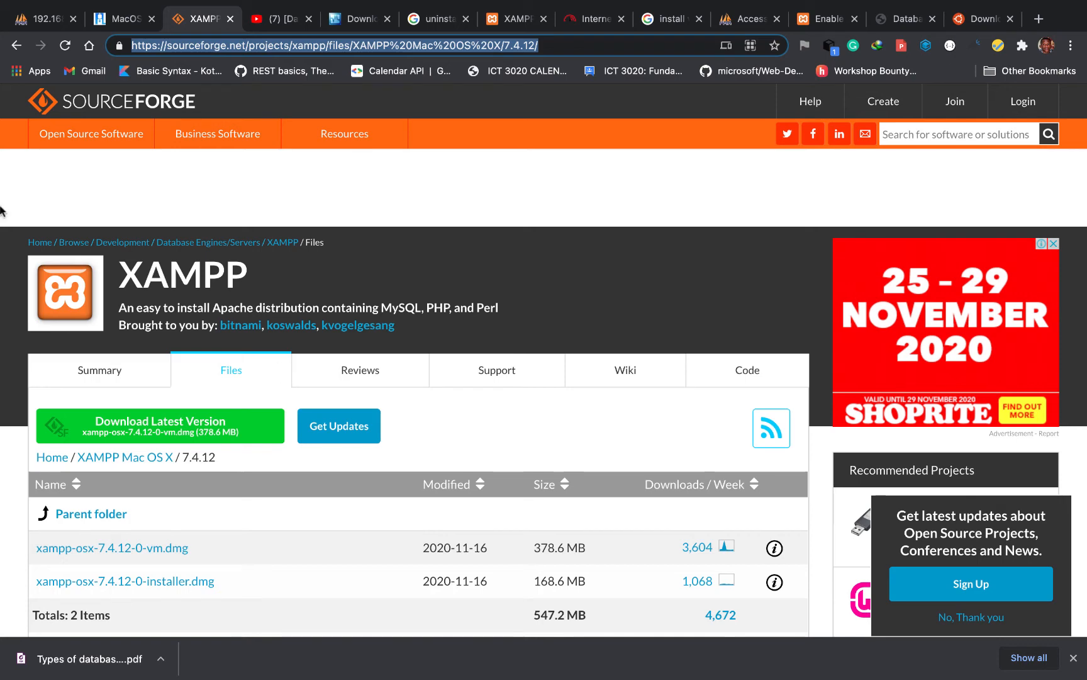
{"action": "mouse_move", "coordinate": [68, 4]}
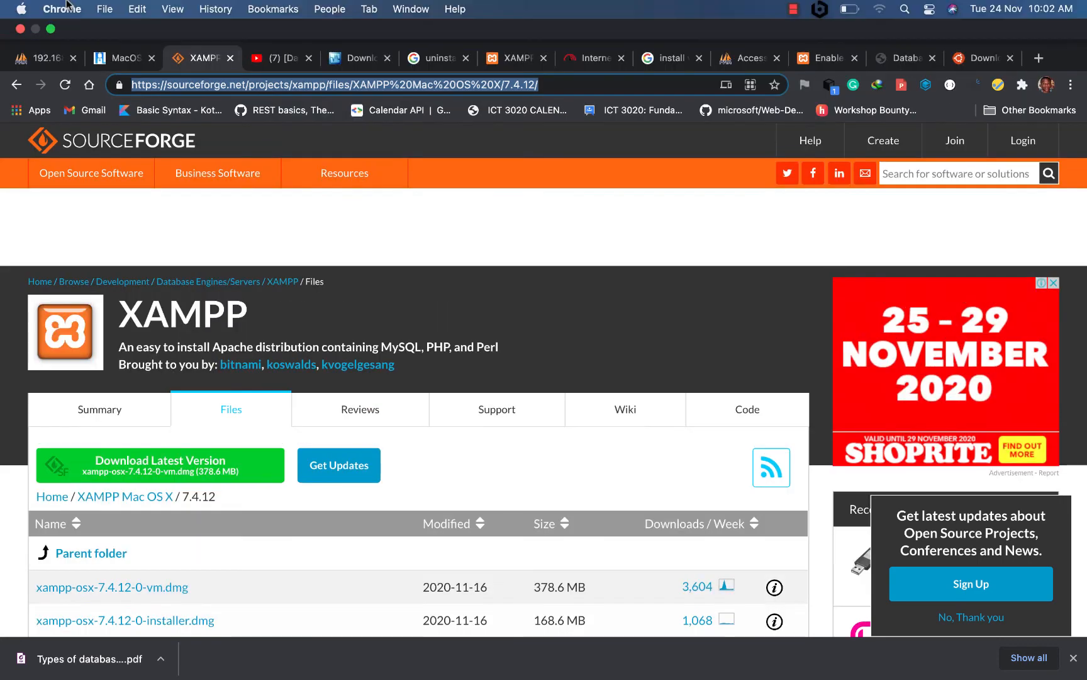
{"action": "left_click", "coordinate": [51, 29]}
{"action": "left_click", "coordinate": [406, 64]}
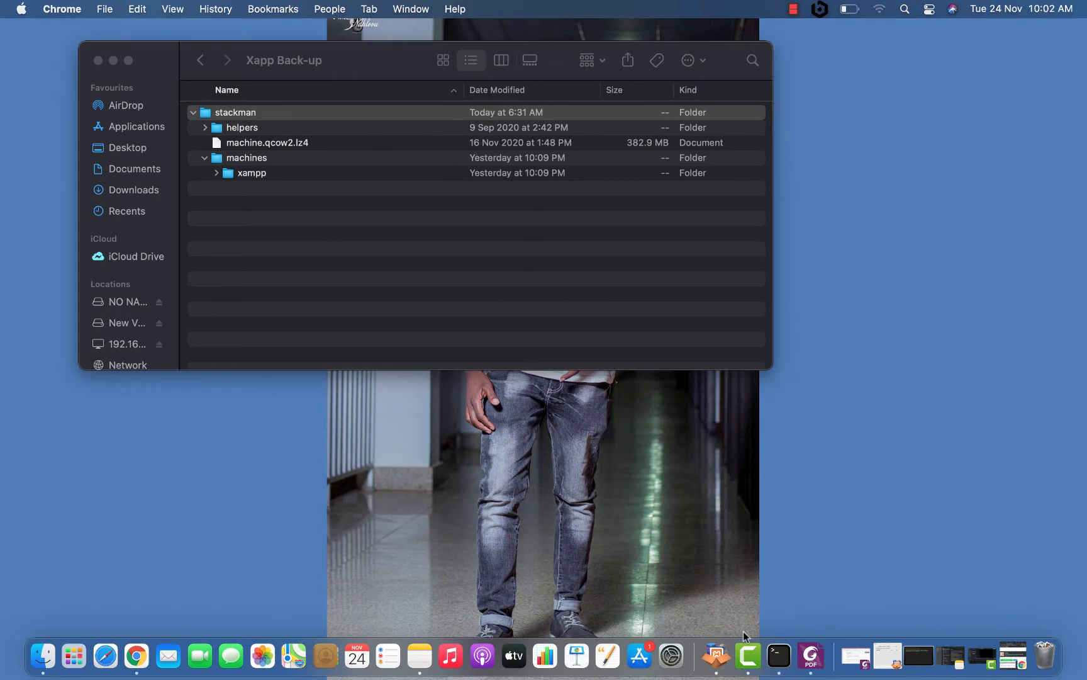
{"action": "left_click", "coordinate": [115, 60]}
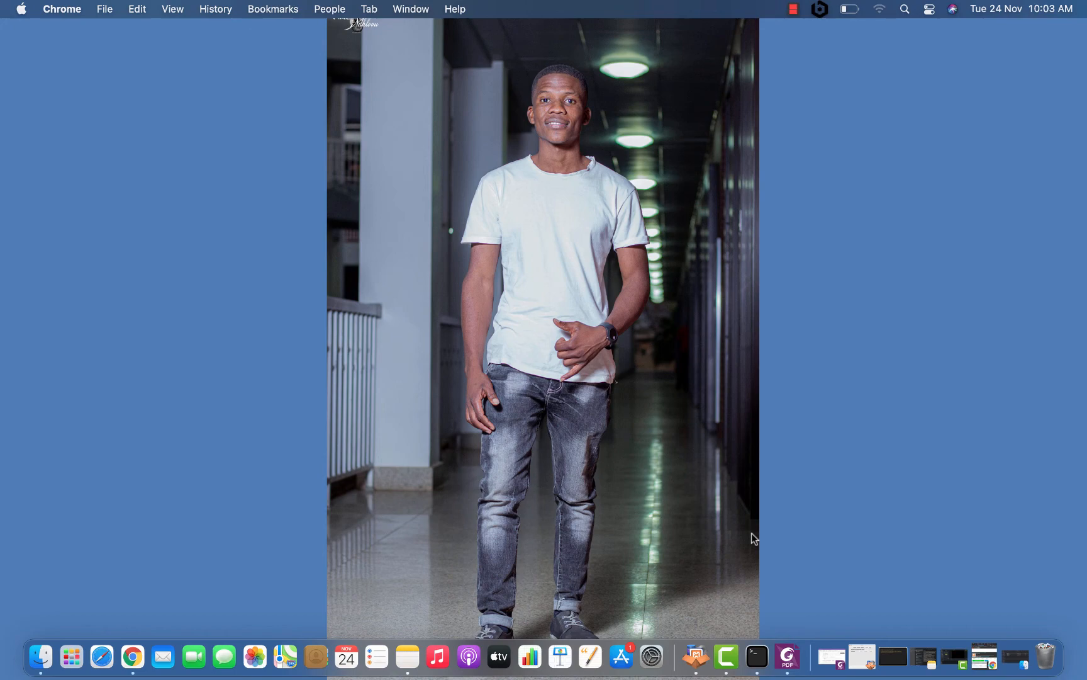
Step: Return to Finder and open the hidden .bitnami folder in the user's home folder by way of Documents and Users
{"action": "left_click", "coordinate": [36, 661]}
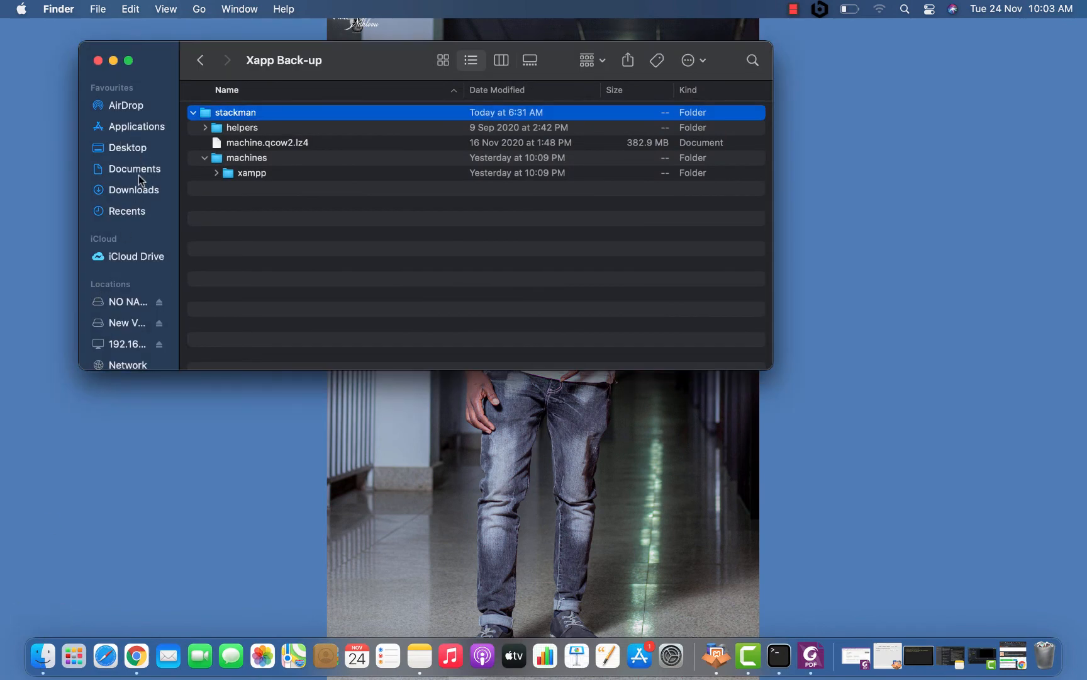
{"action": "left_click", "coordinate": [139, 171]}
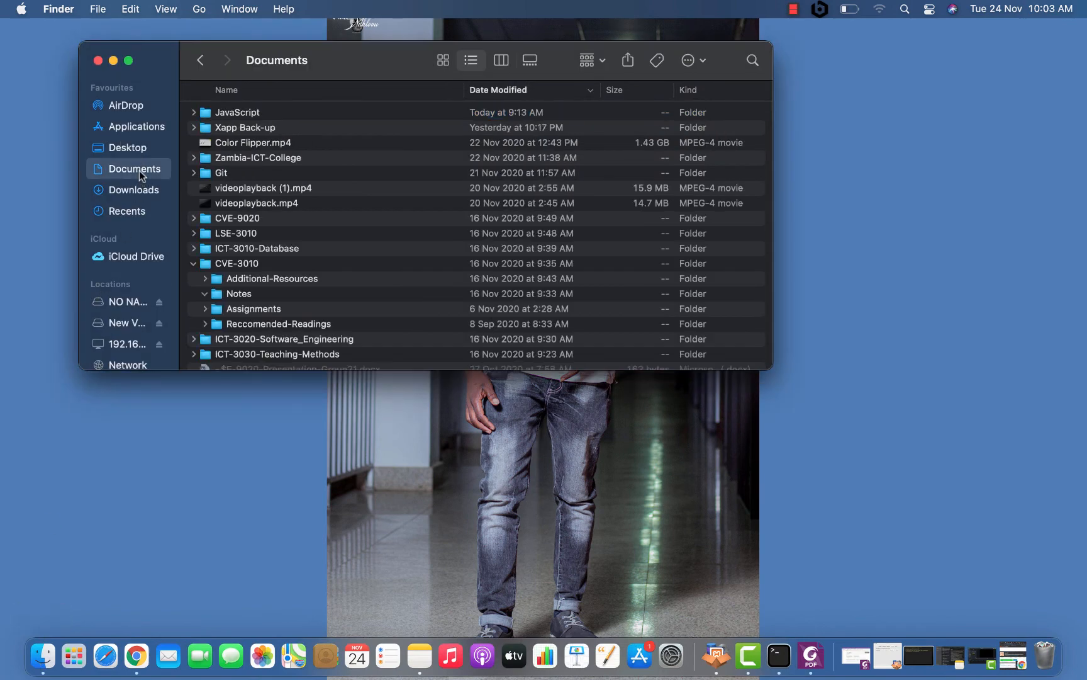
{"action": "right_click", "coordinate": [253, 61]}
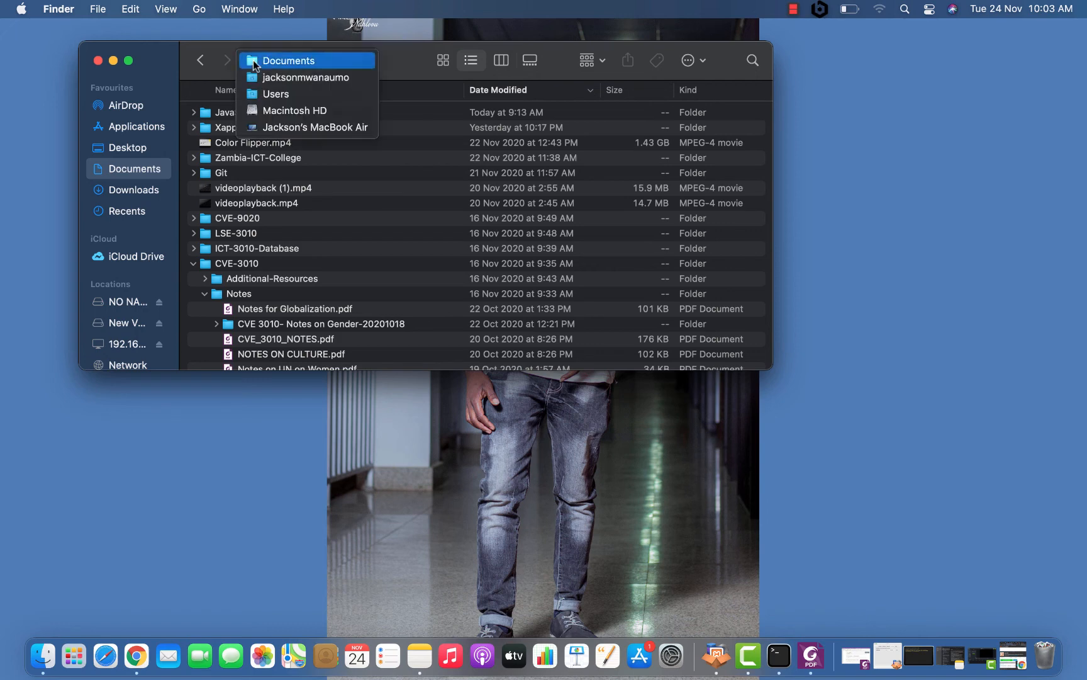
{"action": "left_click", "coordinate": [270, 91]}
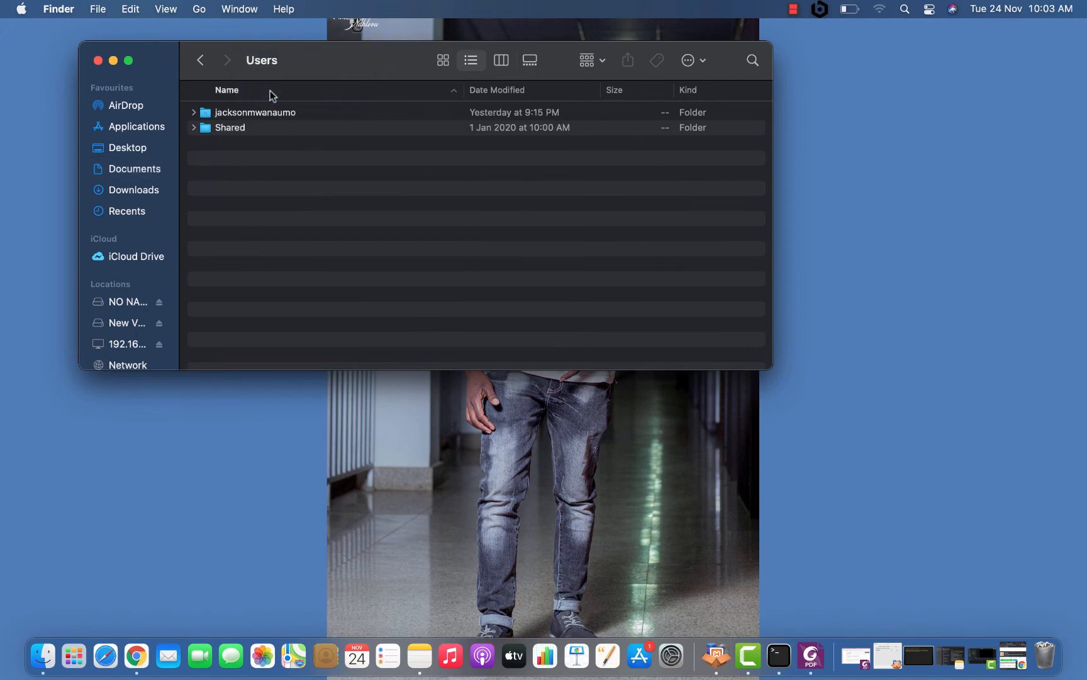
{"action": "double_click", "coordinate": [270, 109]}
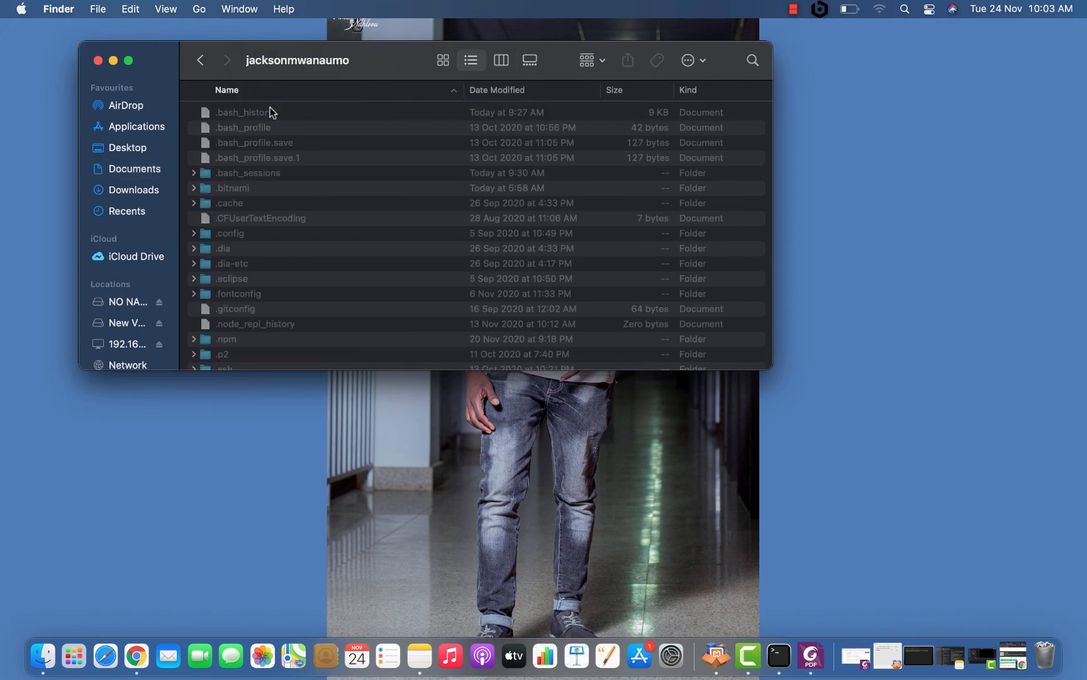
{"action": "double_click", "coordinate": [278, 190]}
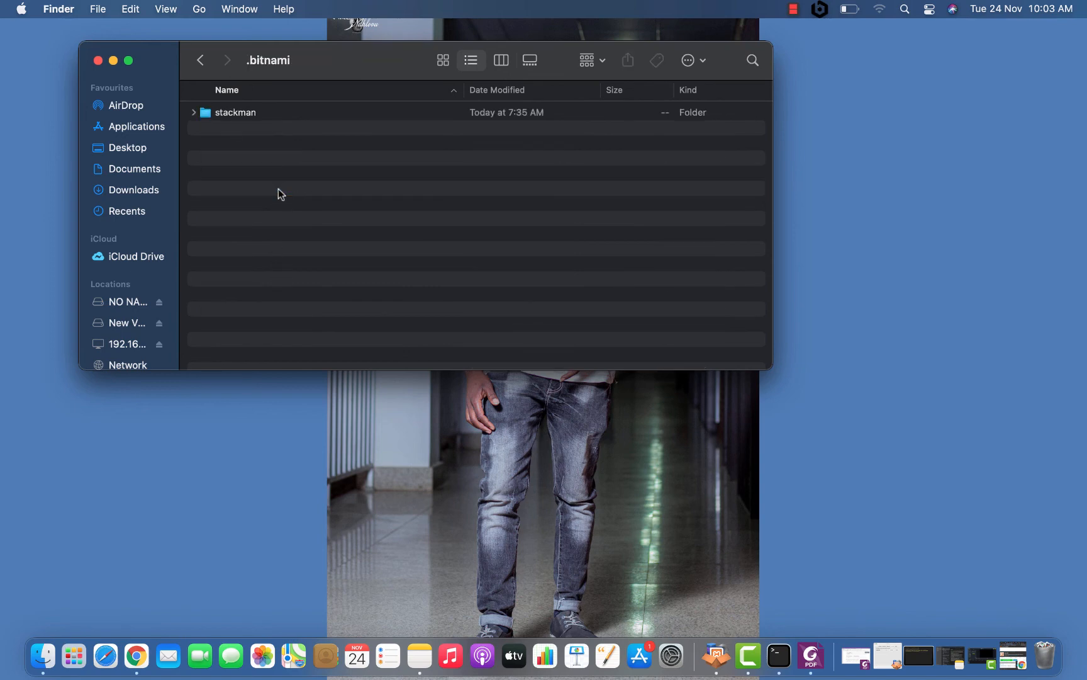
Step: Open the stackman folder, review the xampp and xampp_original folders inside machines, and close the Finder window
{"action": "left_click", "coordinate": [239, 117]}
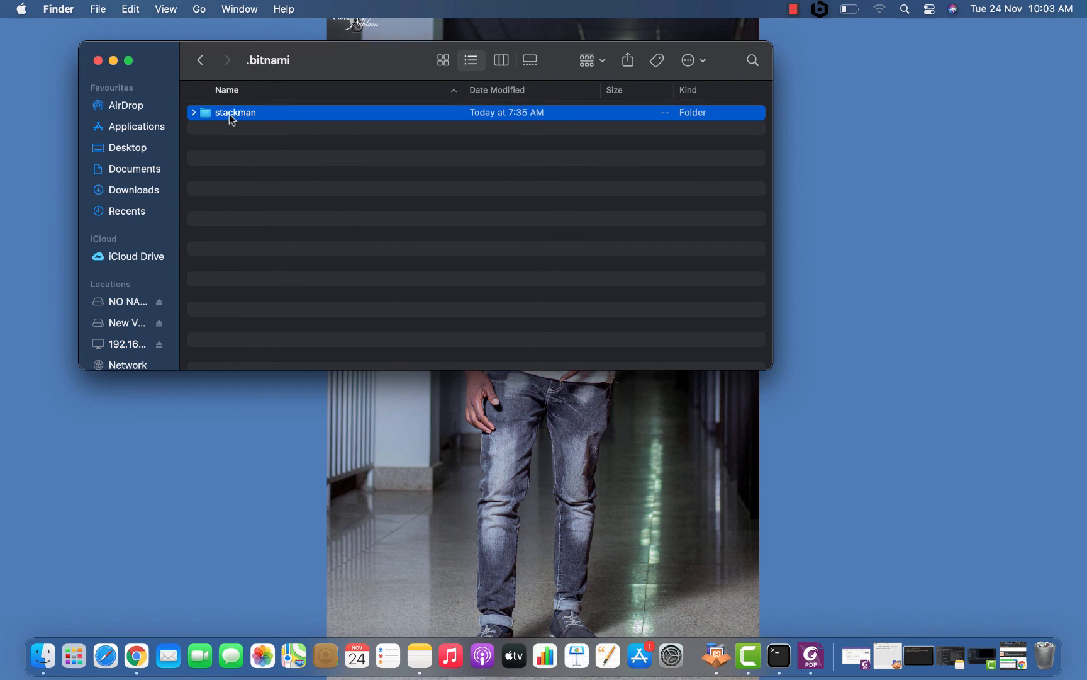
{"action": "double_click", "coordinate": [229, 114]}
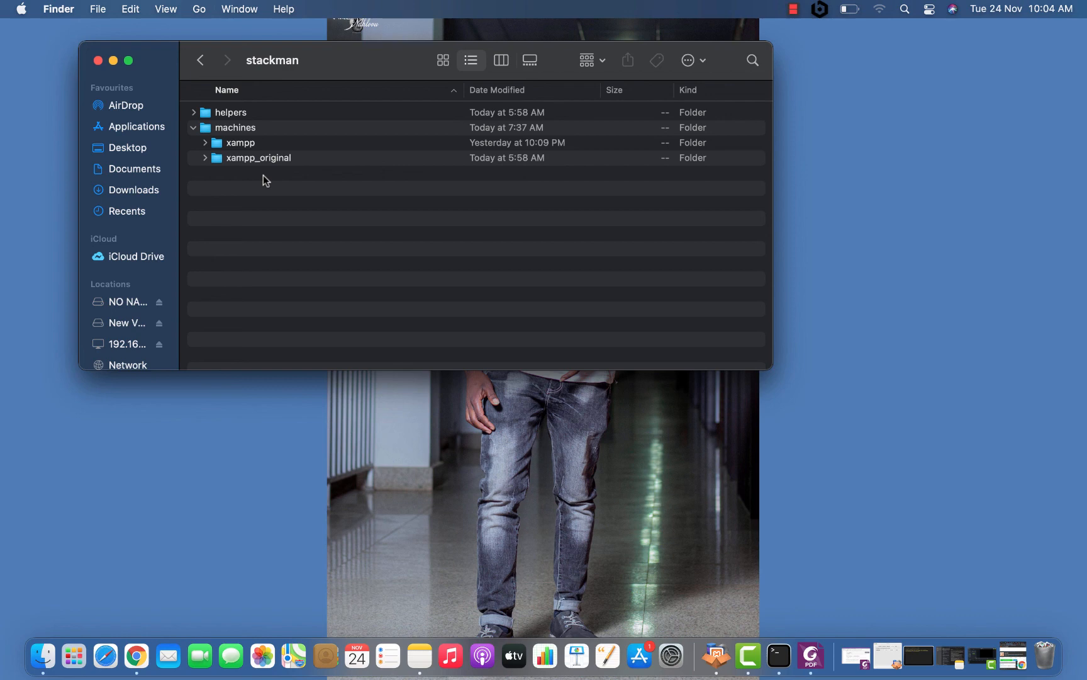
{"action": "left_click", "coordinate": [98, 61]}
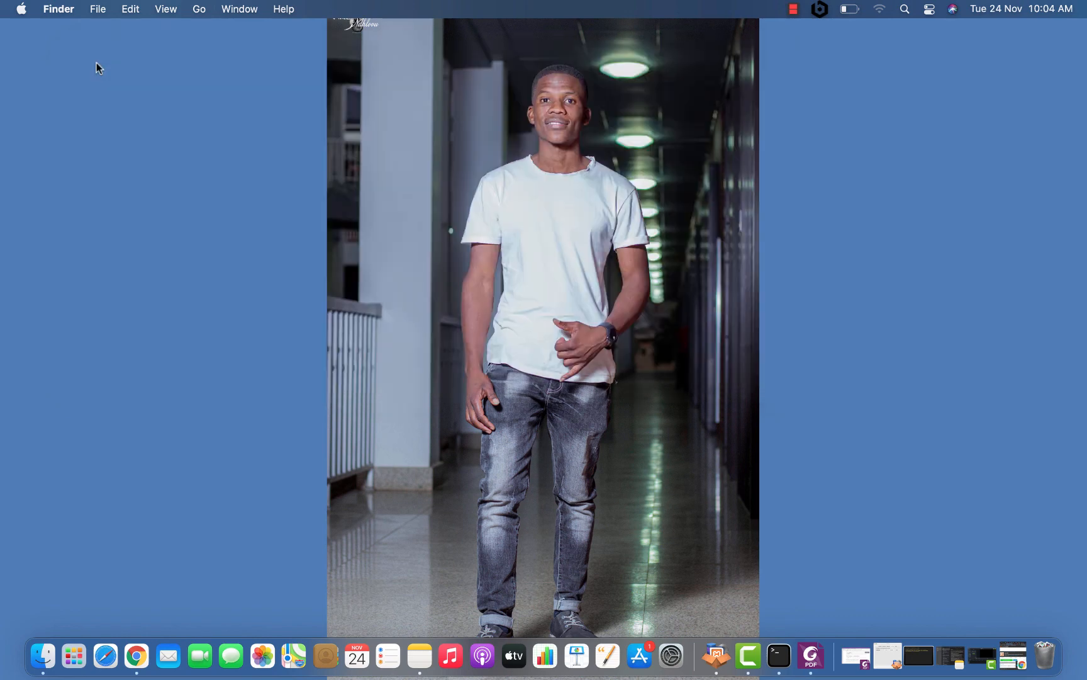
Step: Switch to the XAMPP manager and check the stack's general status and the /opt/lampp volume's mount state
{"action": "left_click", "coordinate": [711, 657]}
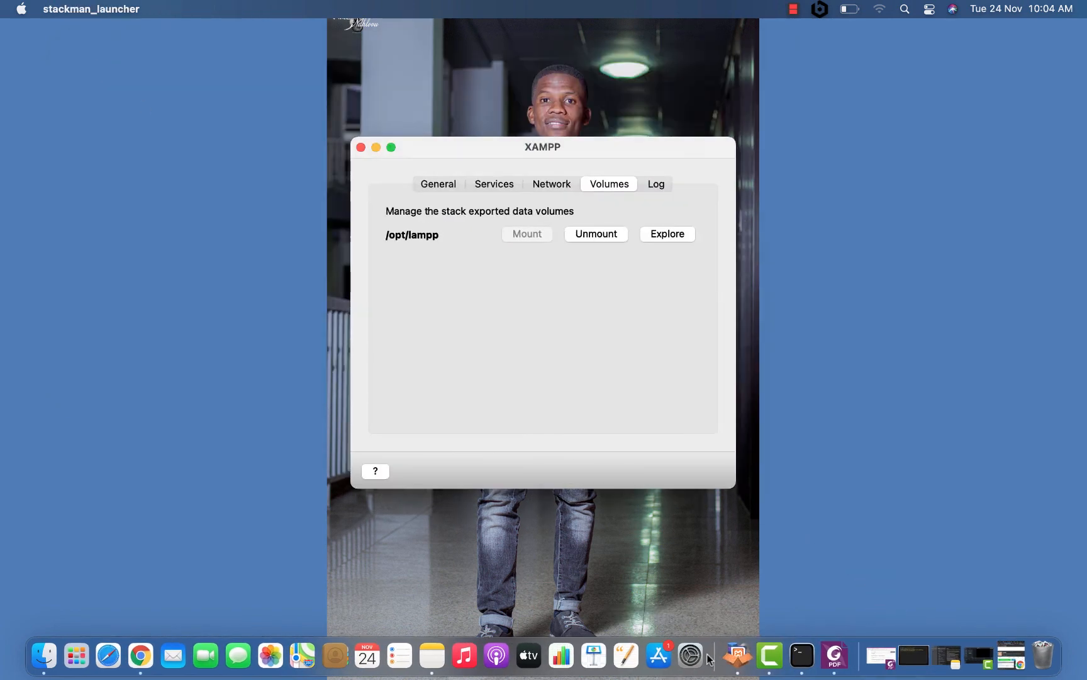
{"action": "left_click", "coordinate": [431, 184]}
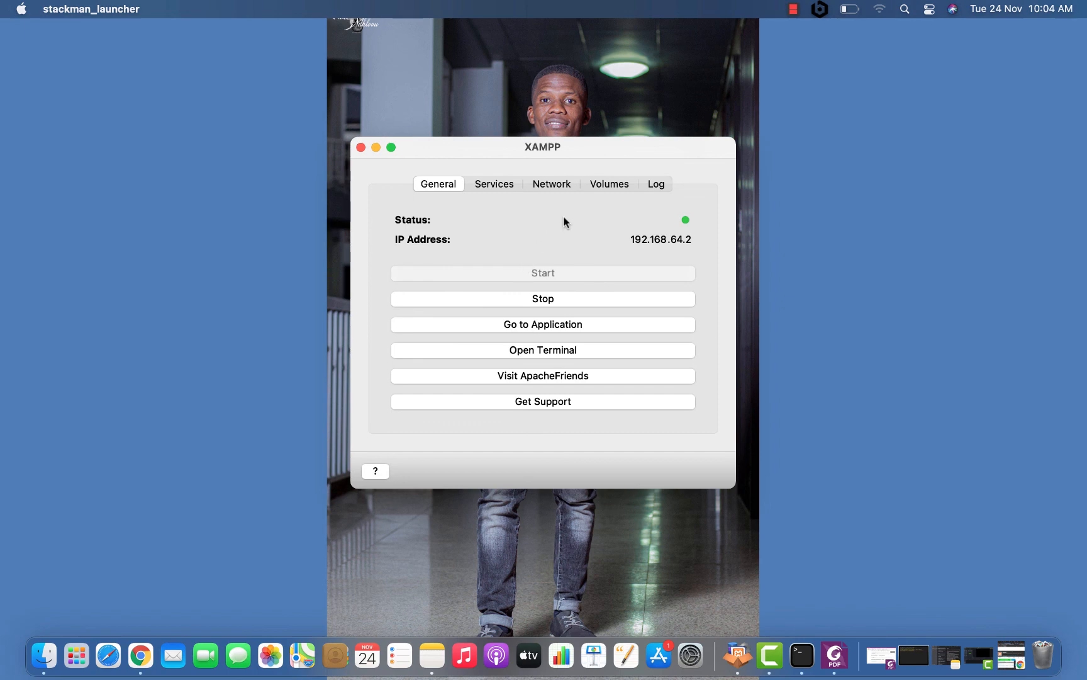
{"action": "left_click", "coordinate": [592, 187]}
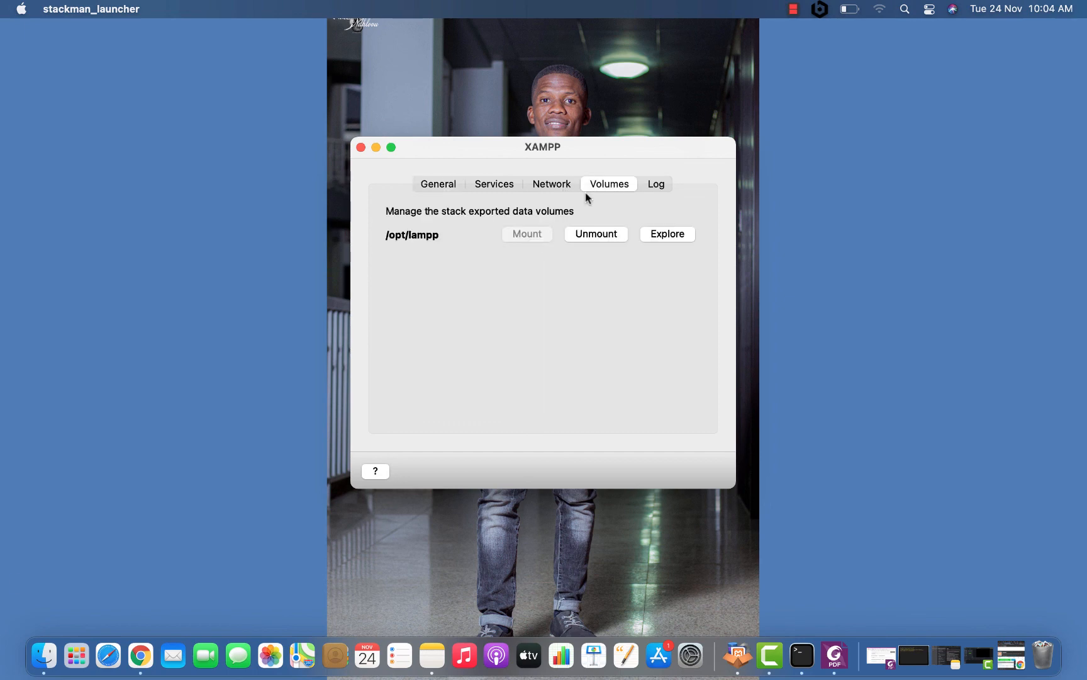
Step: Switch to Finder, open the htdocs folder in the lampp share on the 192.168.64.2 server, and look through its project folders
{"action": "left_click", "coordinate": [47, 670]}
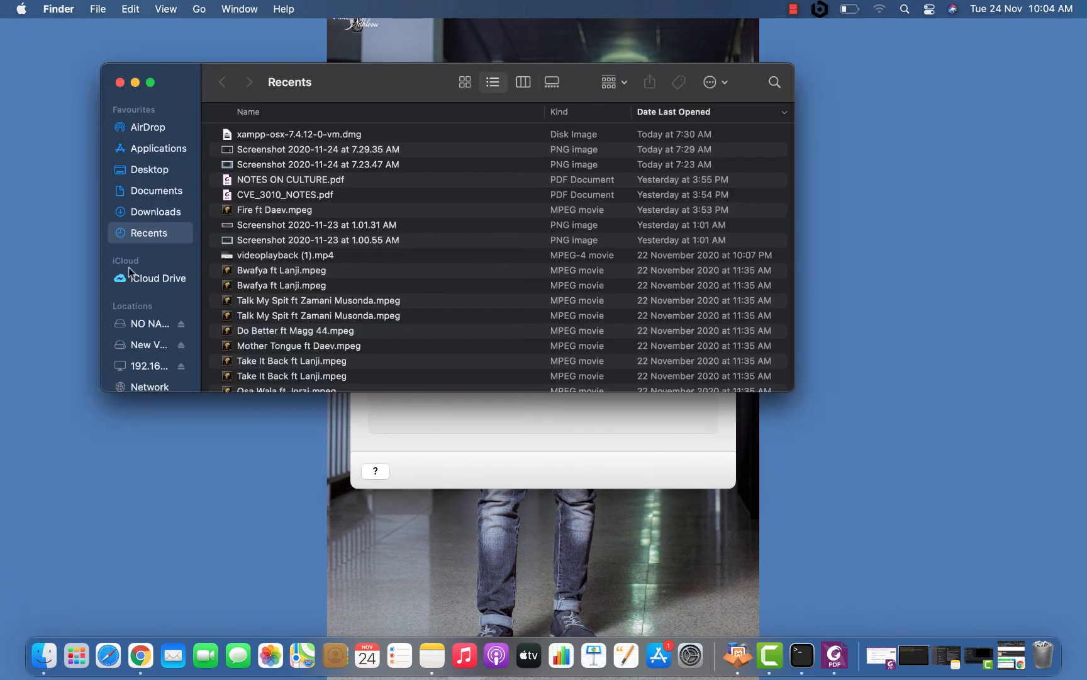
{"action": "left_click", "coordinate": [150, 366]}
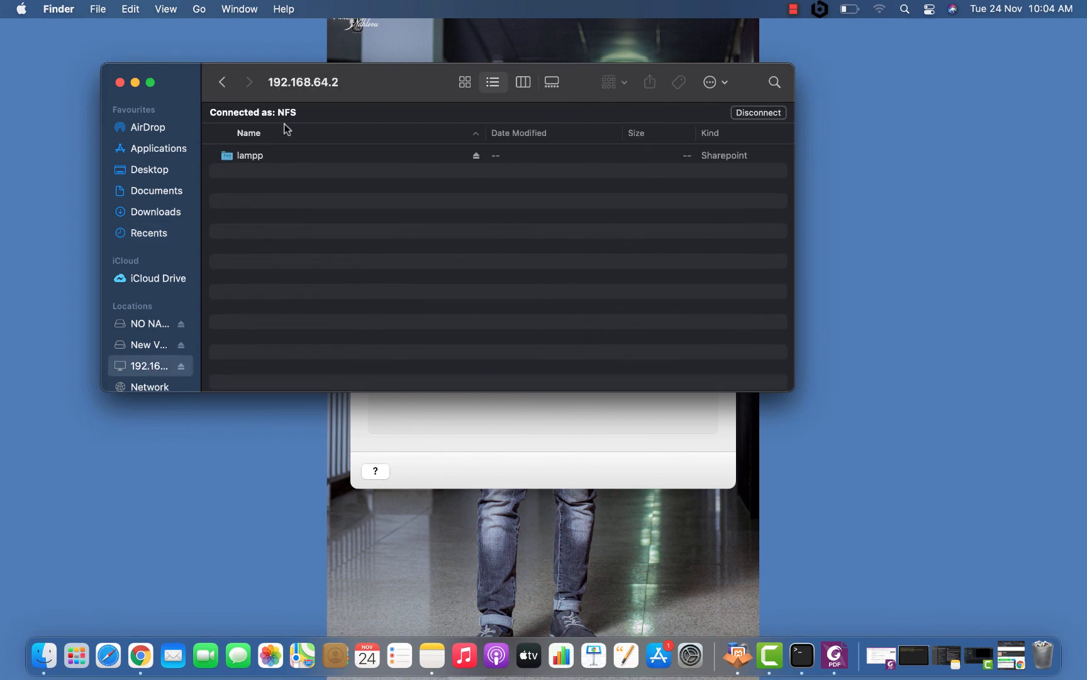
{"action": "double_click", "coordinate": [286, 155]}
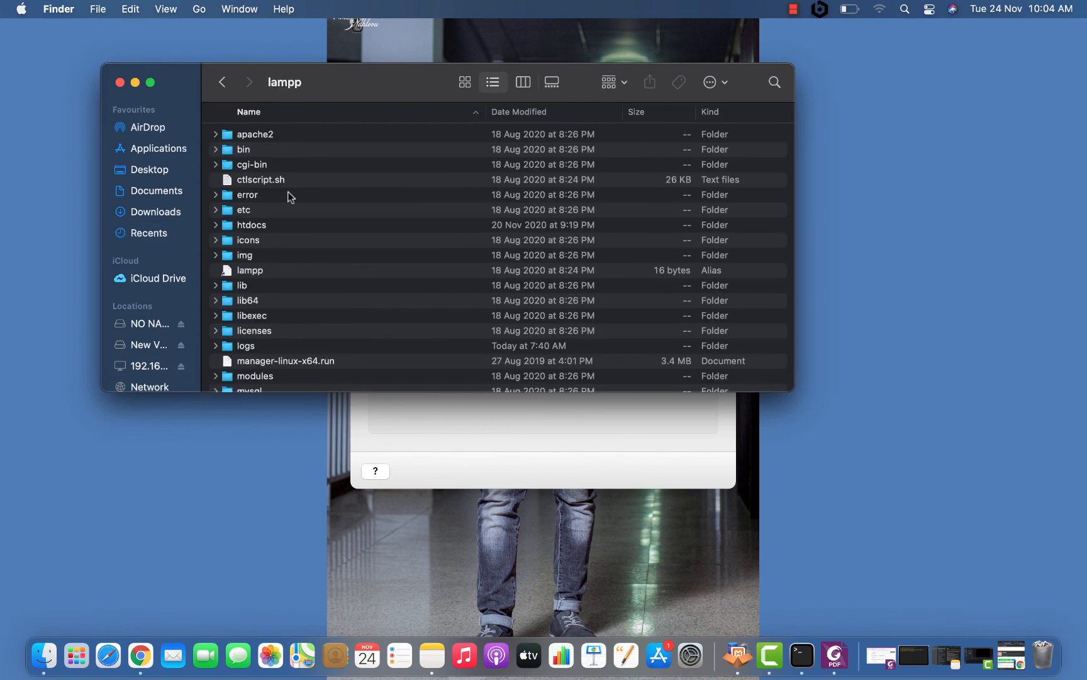
{"action": "double_click", "coordinate": [270, 225]}
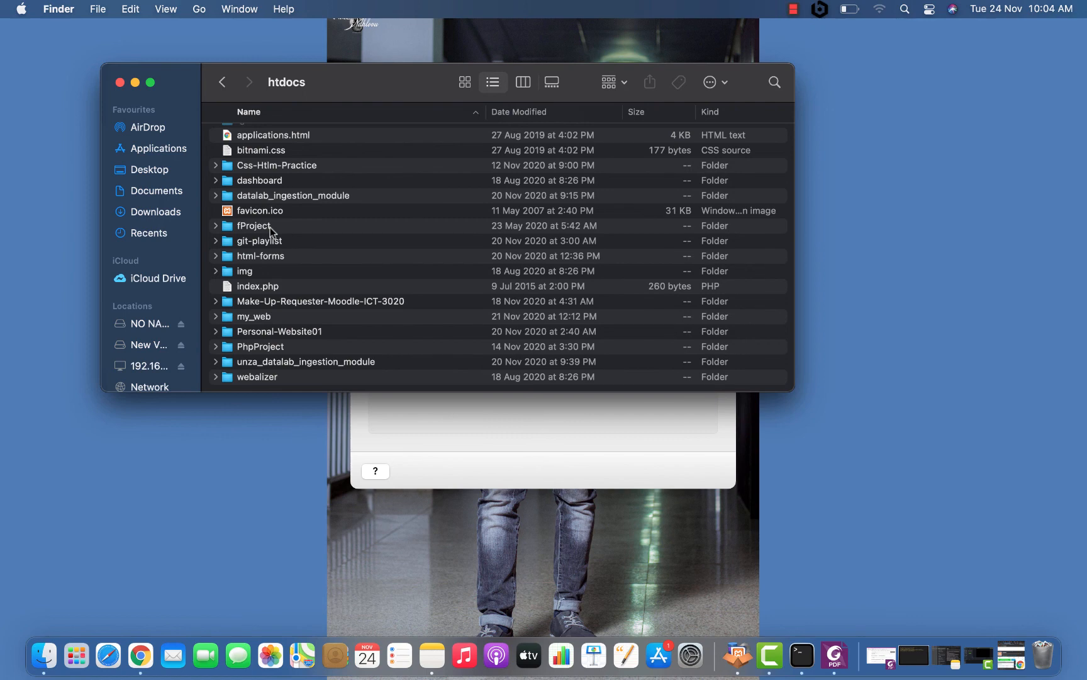
{"action": "scroll", "coordinate": [405, 238], "scroll_direction": "up", "scroll_amount": 2}
{"action": "scroll", "coordinate": [405, 237], "scroll_direction": "down", "scroll_amount": 2}
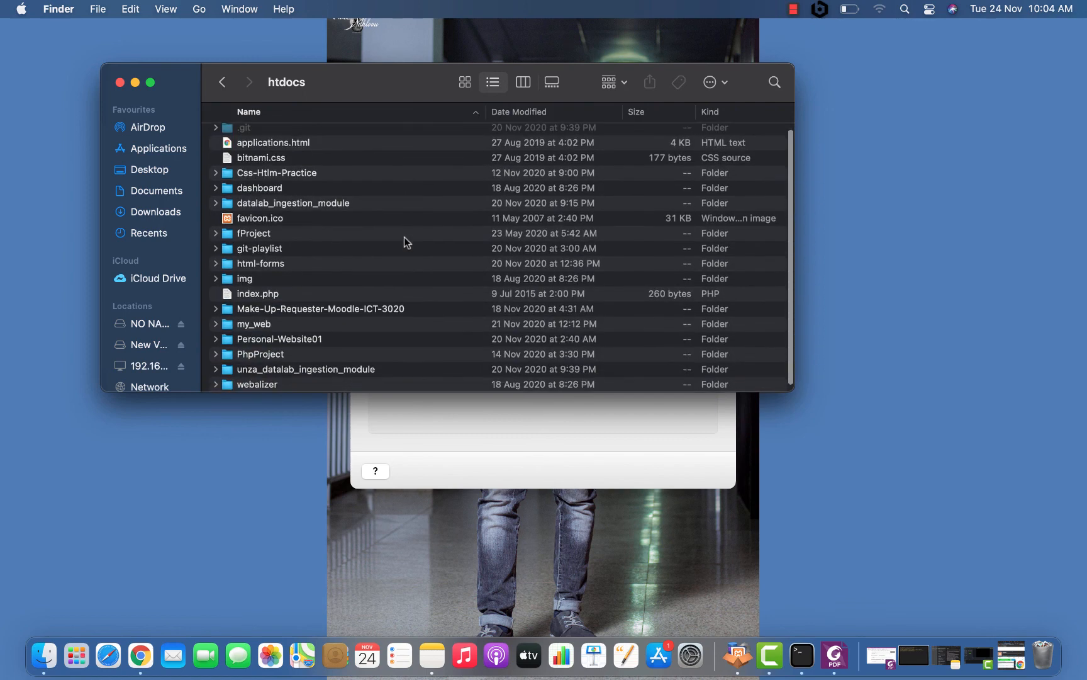